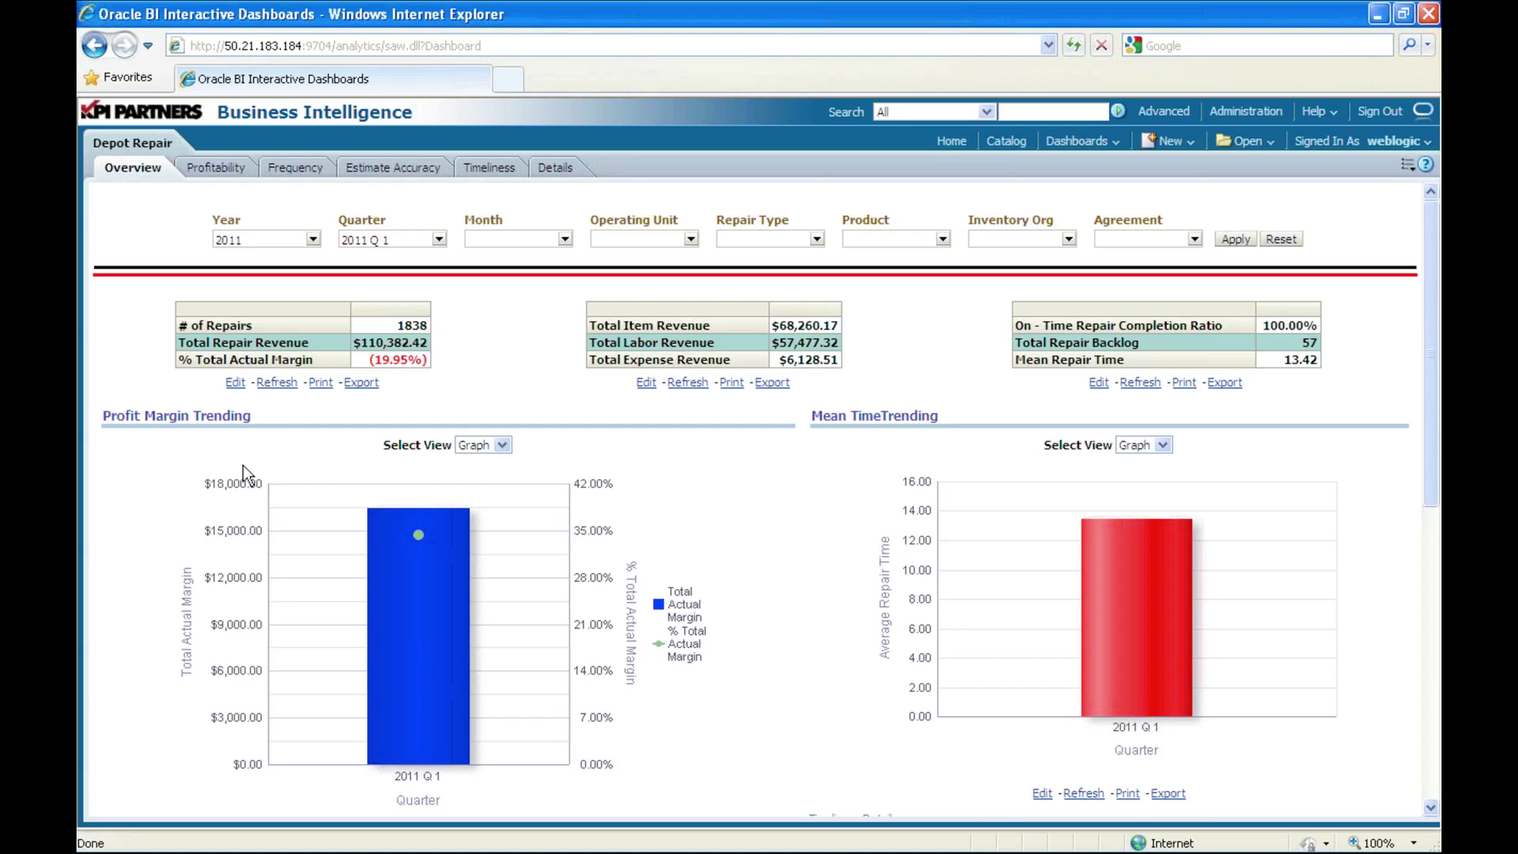
{"action": "scroll", "coordinate": [243, 465], "scroll_direction": "down", "scroll_amount": 3}
{"action": "scroll", "coordinate": [243, 465], "scroll_direction": "down", "scroll_amount": 3}
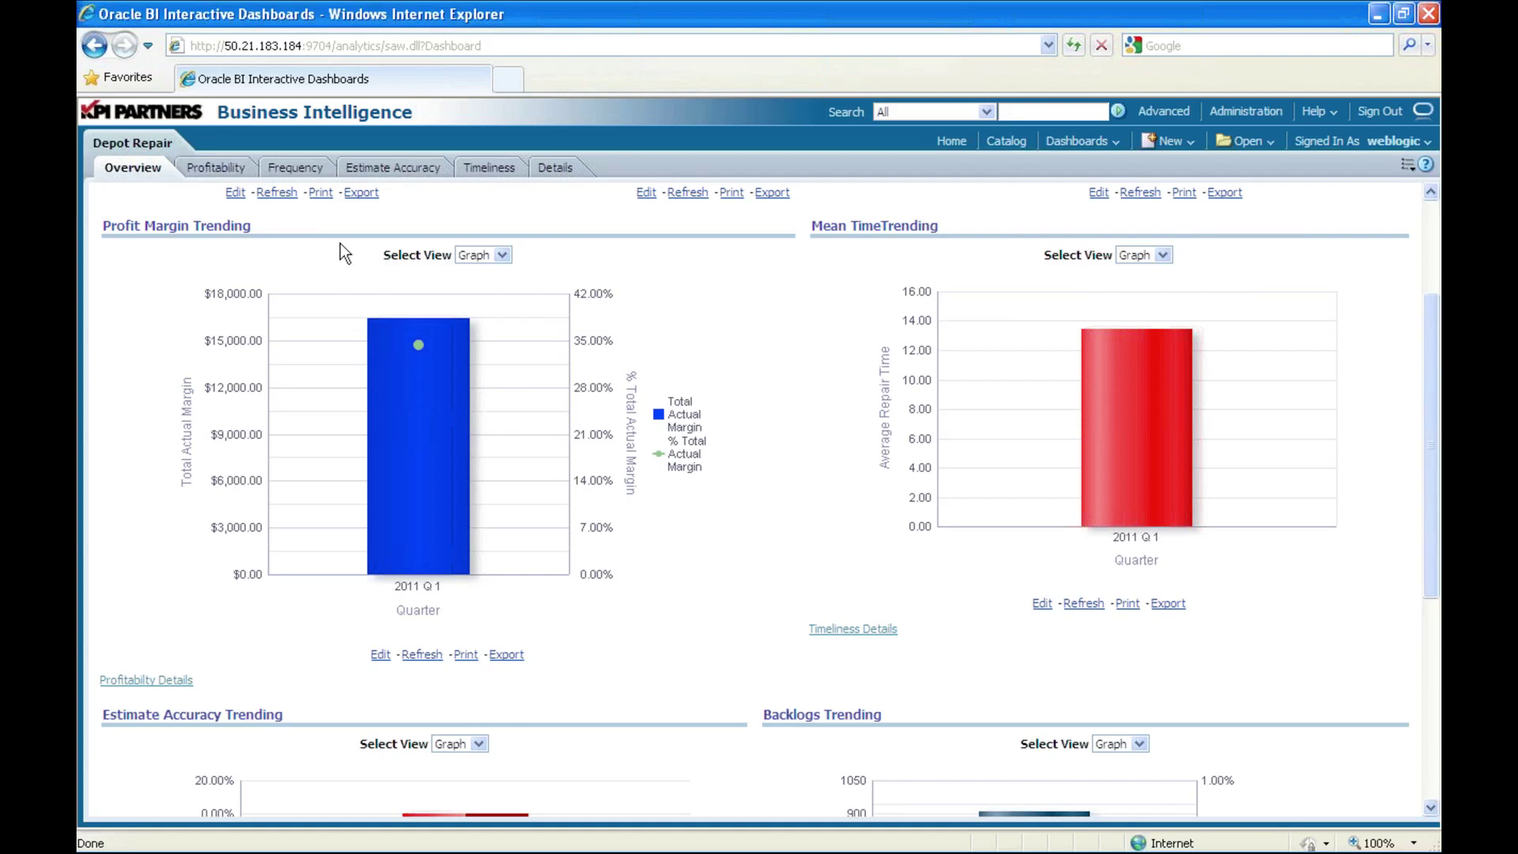
{"action": "mouse_move", "coordinate": [410, 393]}
{"action": "mouse_move", "coordinate": [425, 484]}
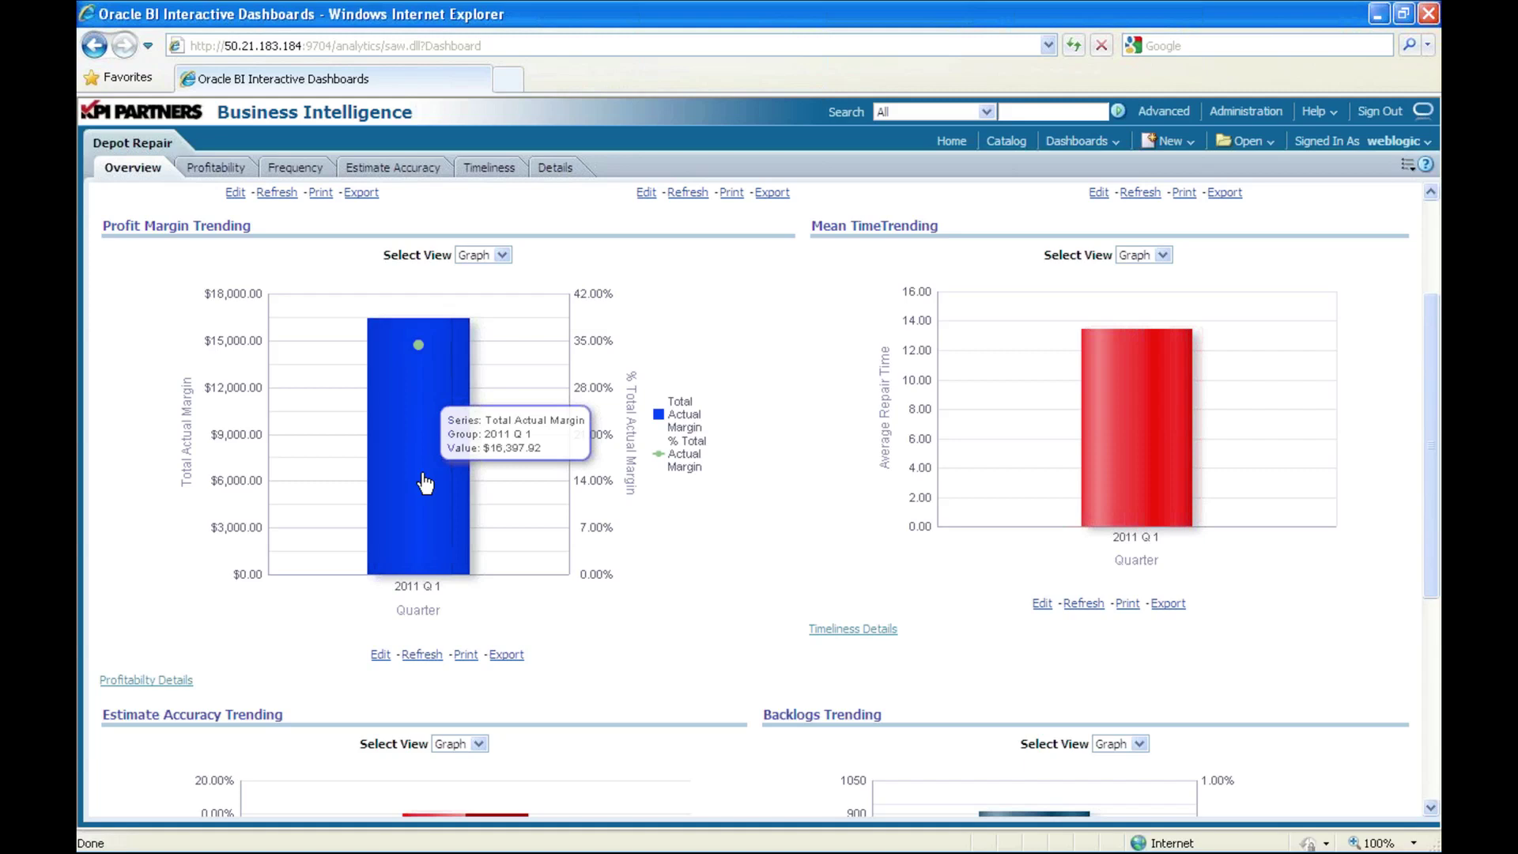
- Drill Profit Margin Trending from 2011 Q 1 to months, then to March 2011's Week10–Week13, and return
{"action": "left_click", "coordinate": [425, 484]}
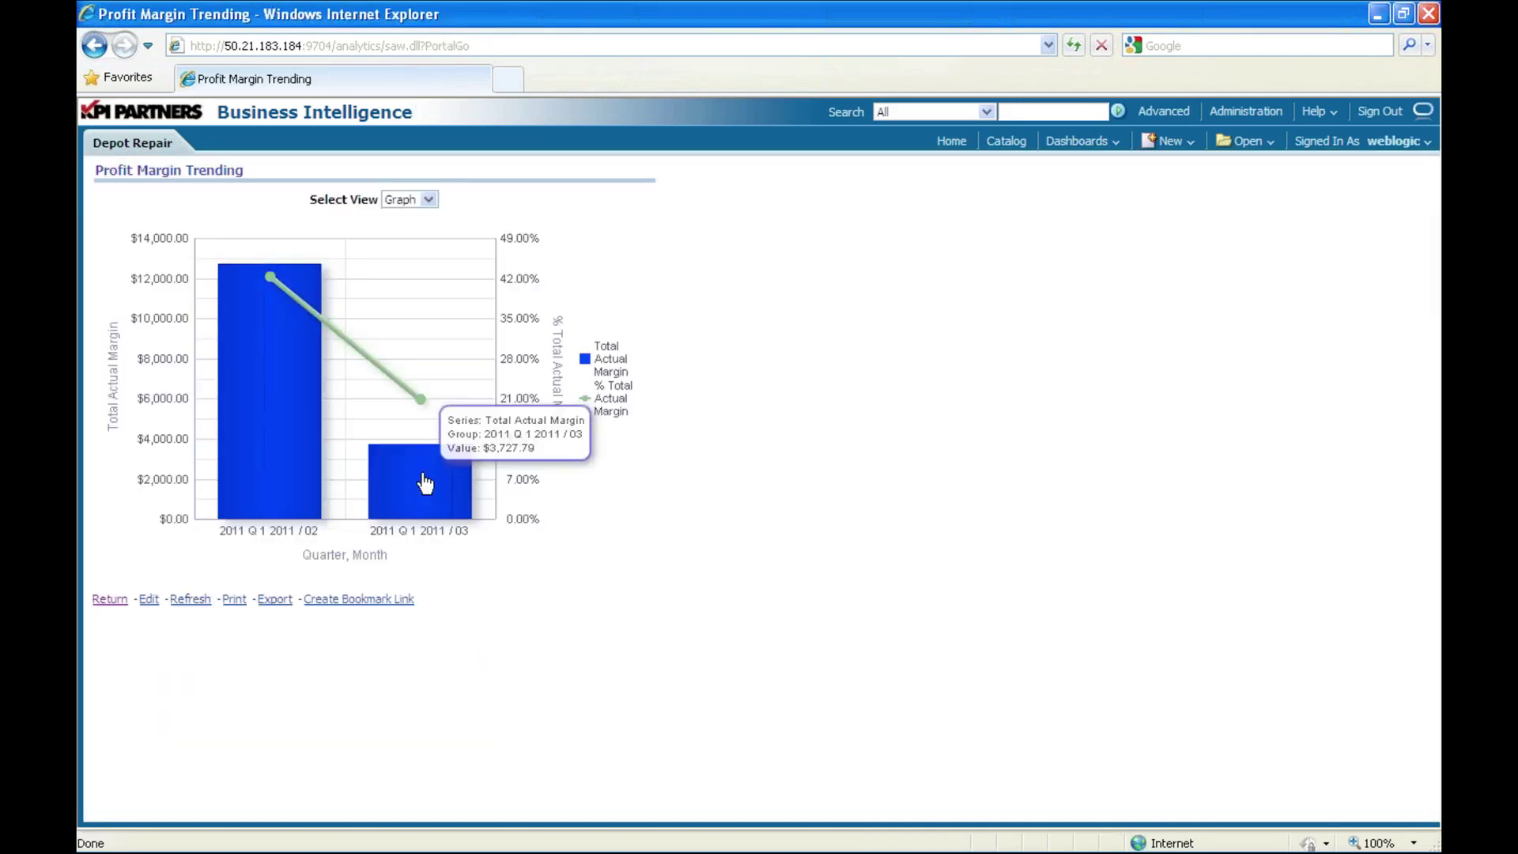
{"action": "mouse_move", "coordinate": [298, 352]}
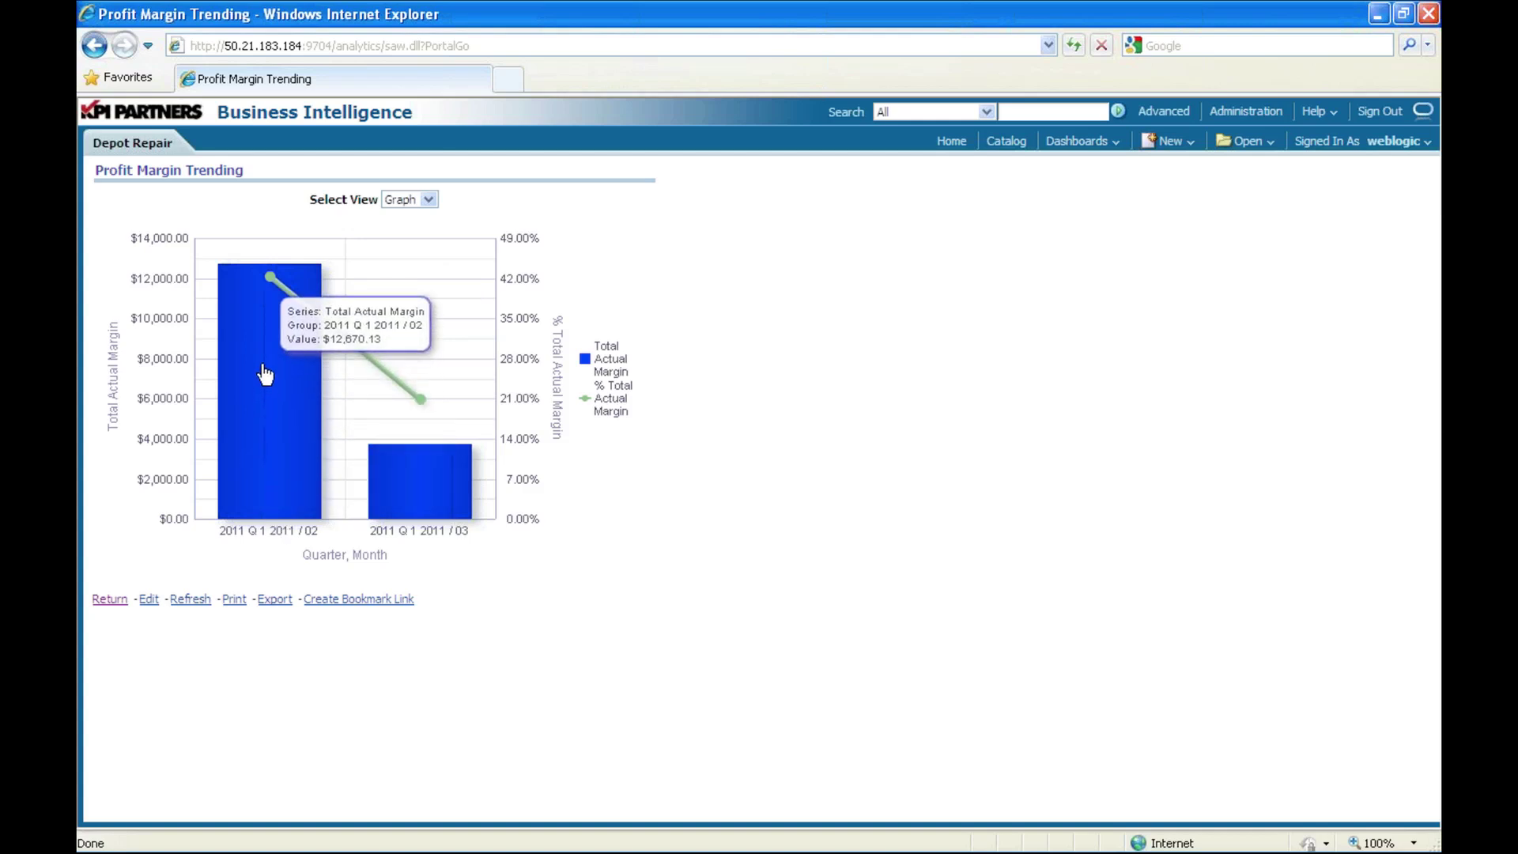
{"action": "mouse_move", "coordinate": [393, 488]}
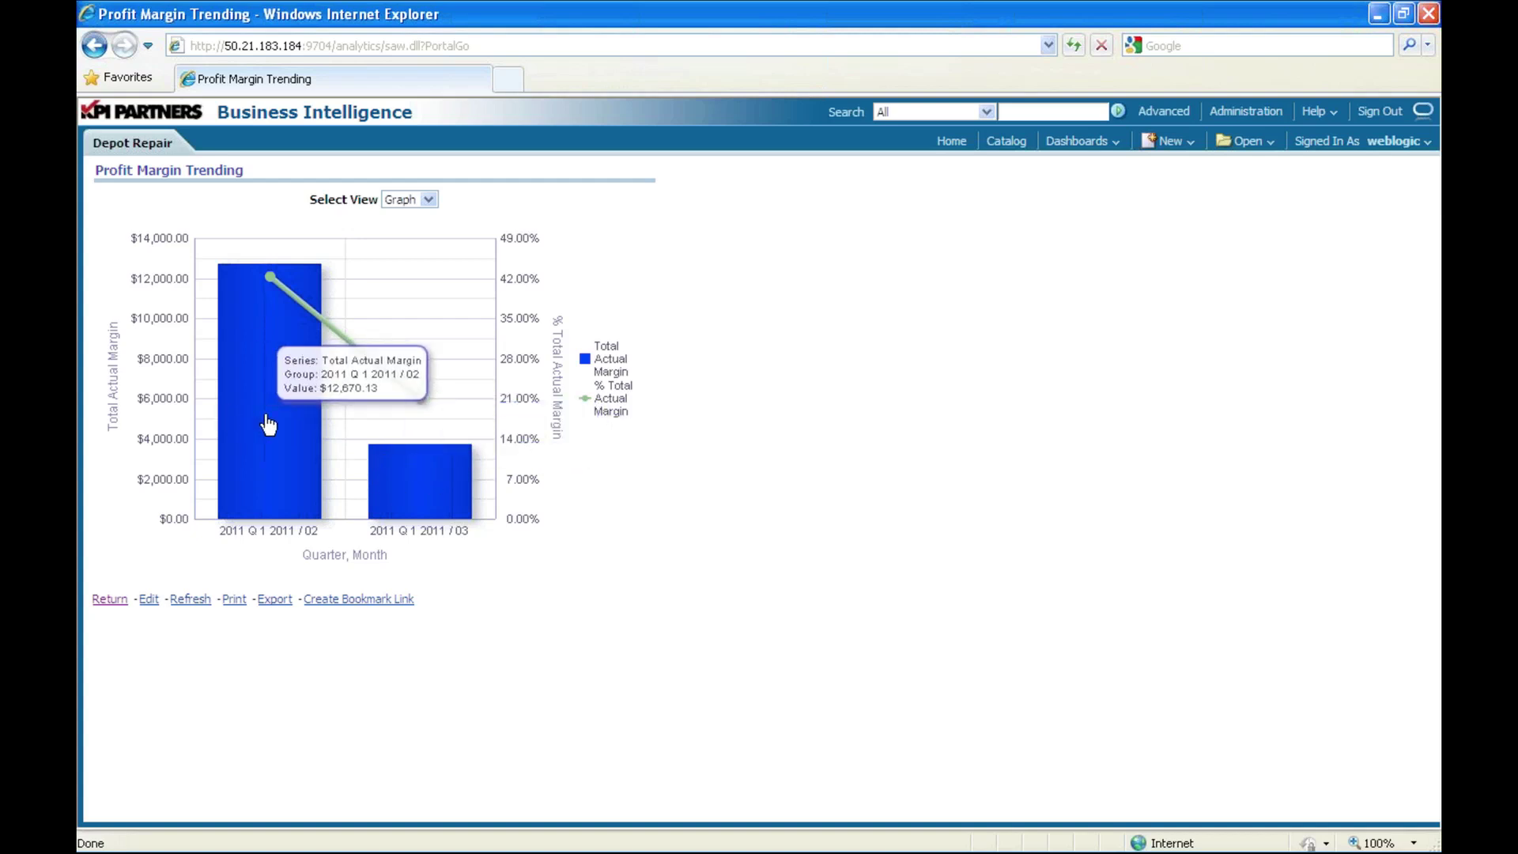
{"action": "left_click", "coordinate": [400, 479]}
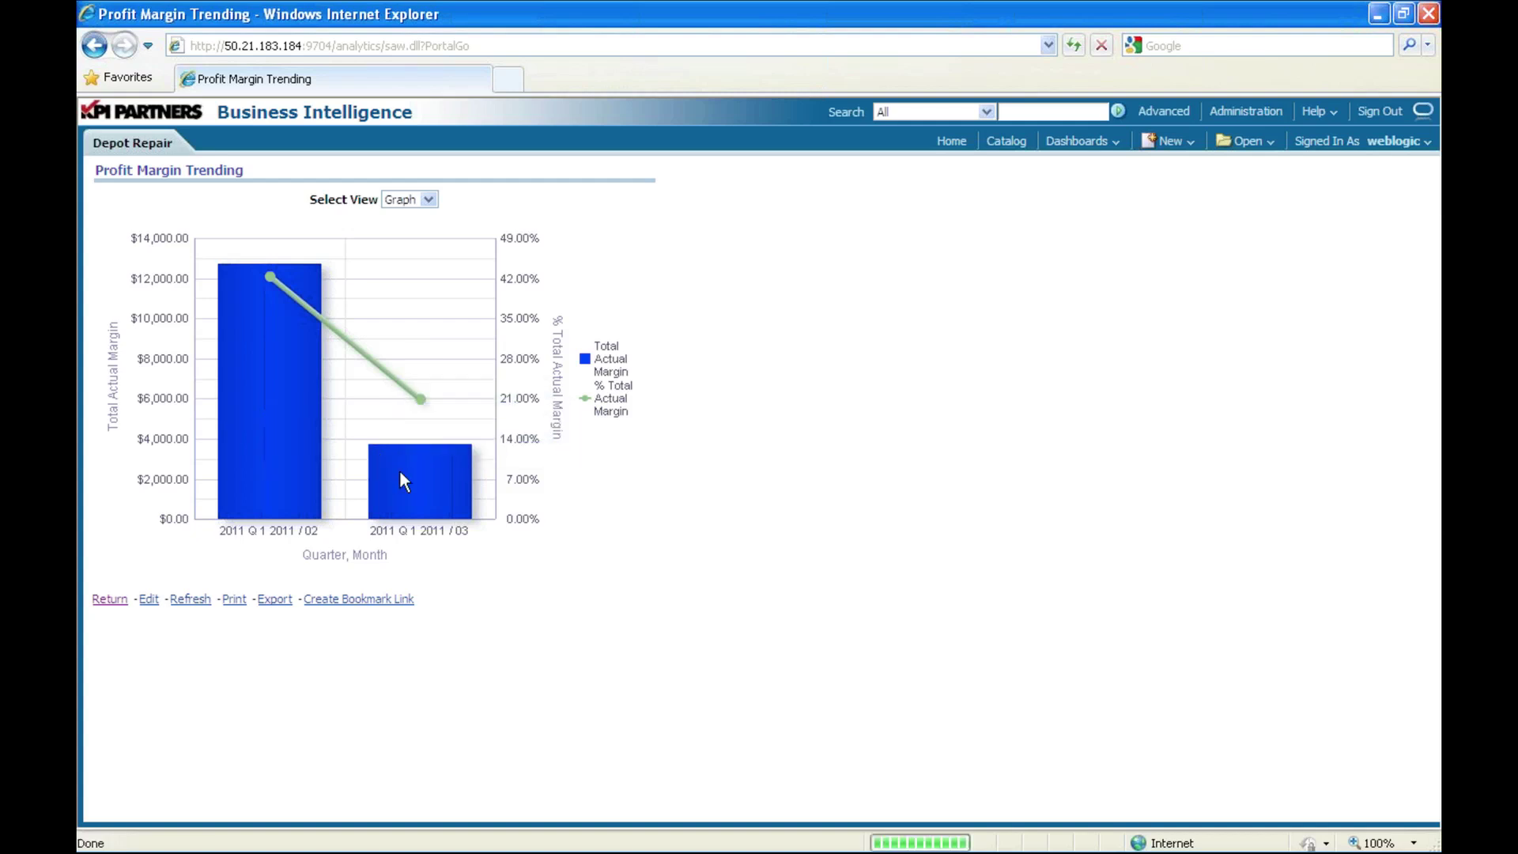
{"action": "mouse_move", "coordinate": [257, 303]}
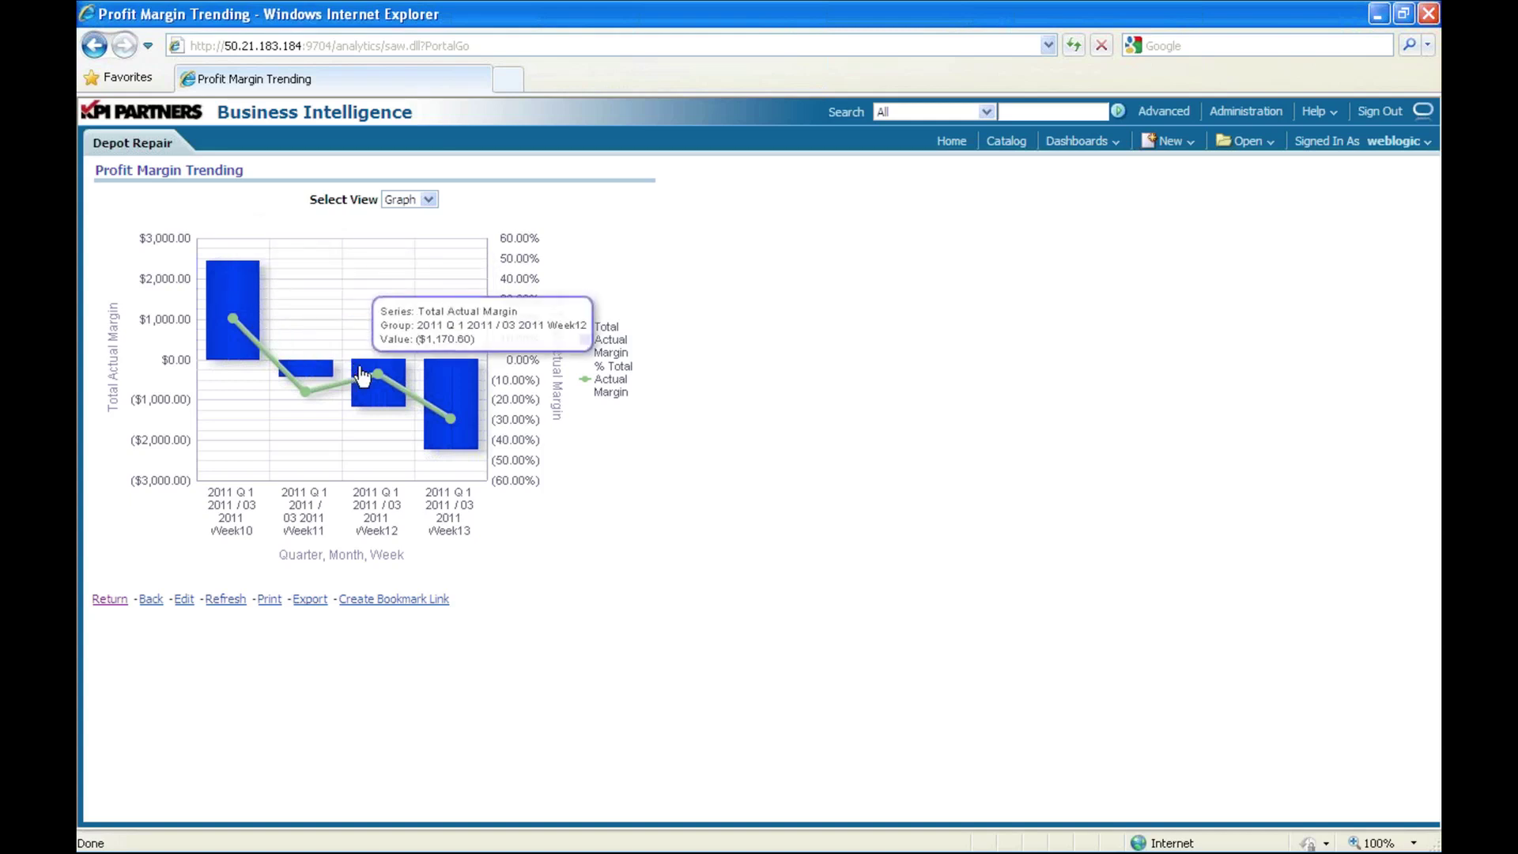
{"action": "mouse_move", "coordinate": [457, 409]}
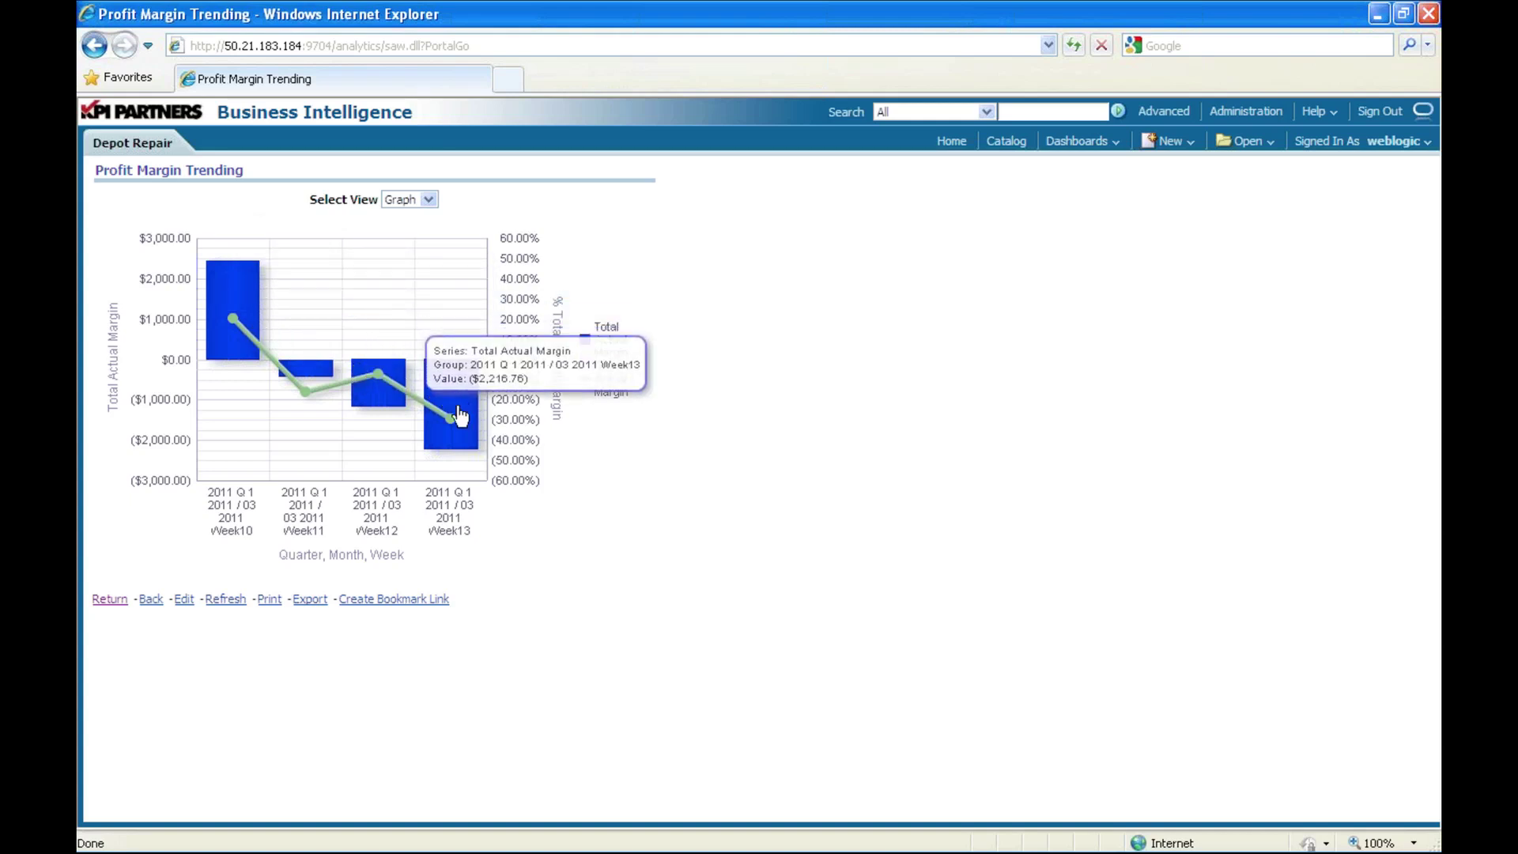
{"action": "left_click", "coordinate": [121, 601]}
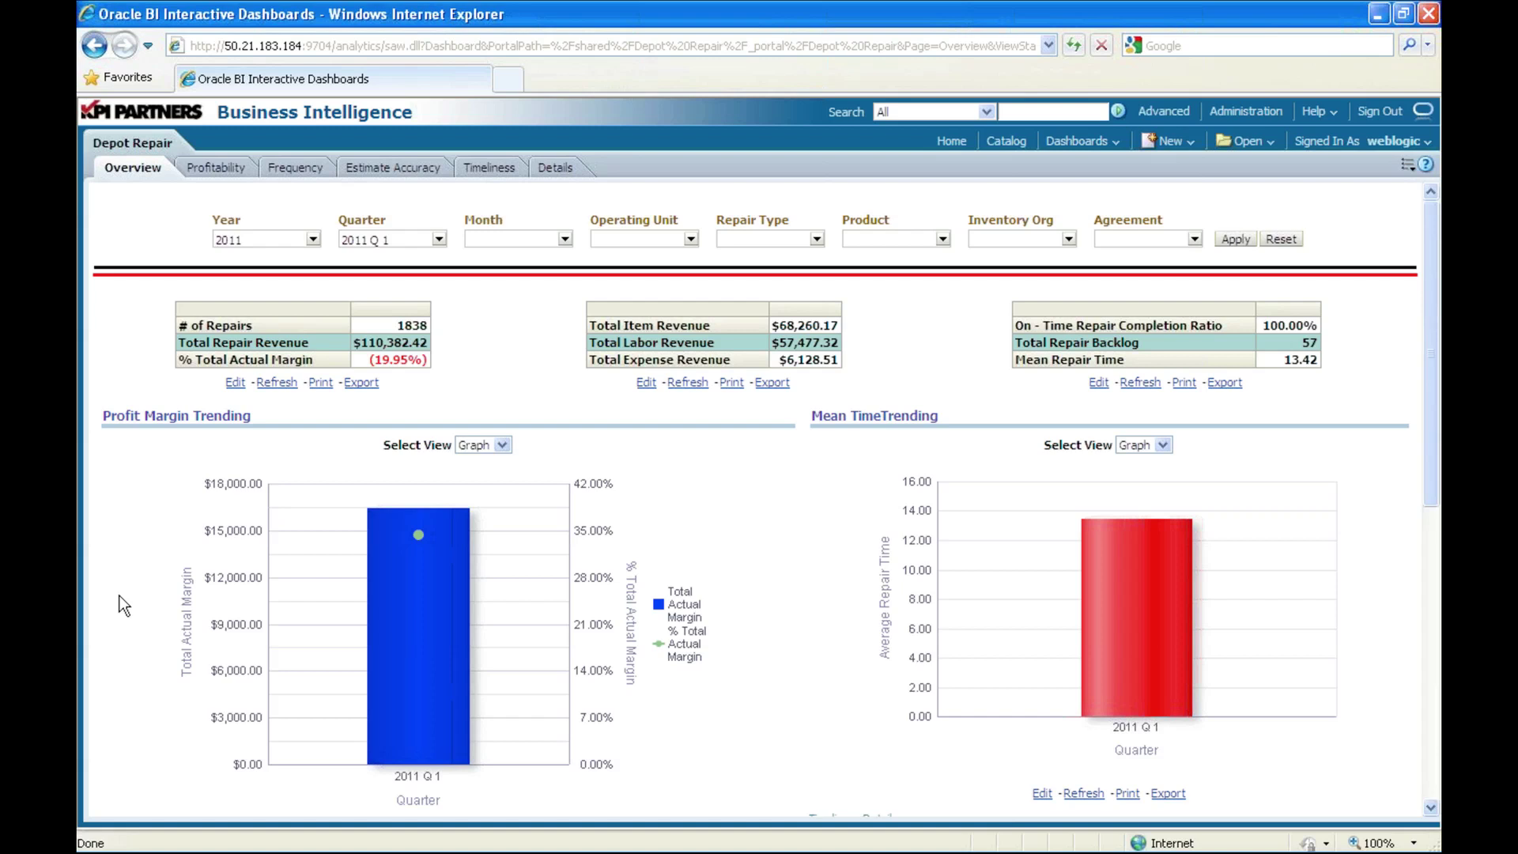
- Scroll to Mean Time Trending and check the 2011 Q 1 average repair time of 13.42
{"action": "scroll", "coordinate": [884, 708], "scroll_direction": "down", "scroll_amount": 2}
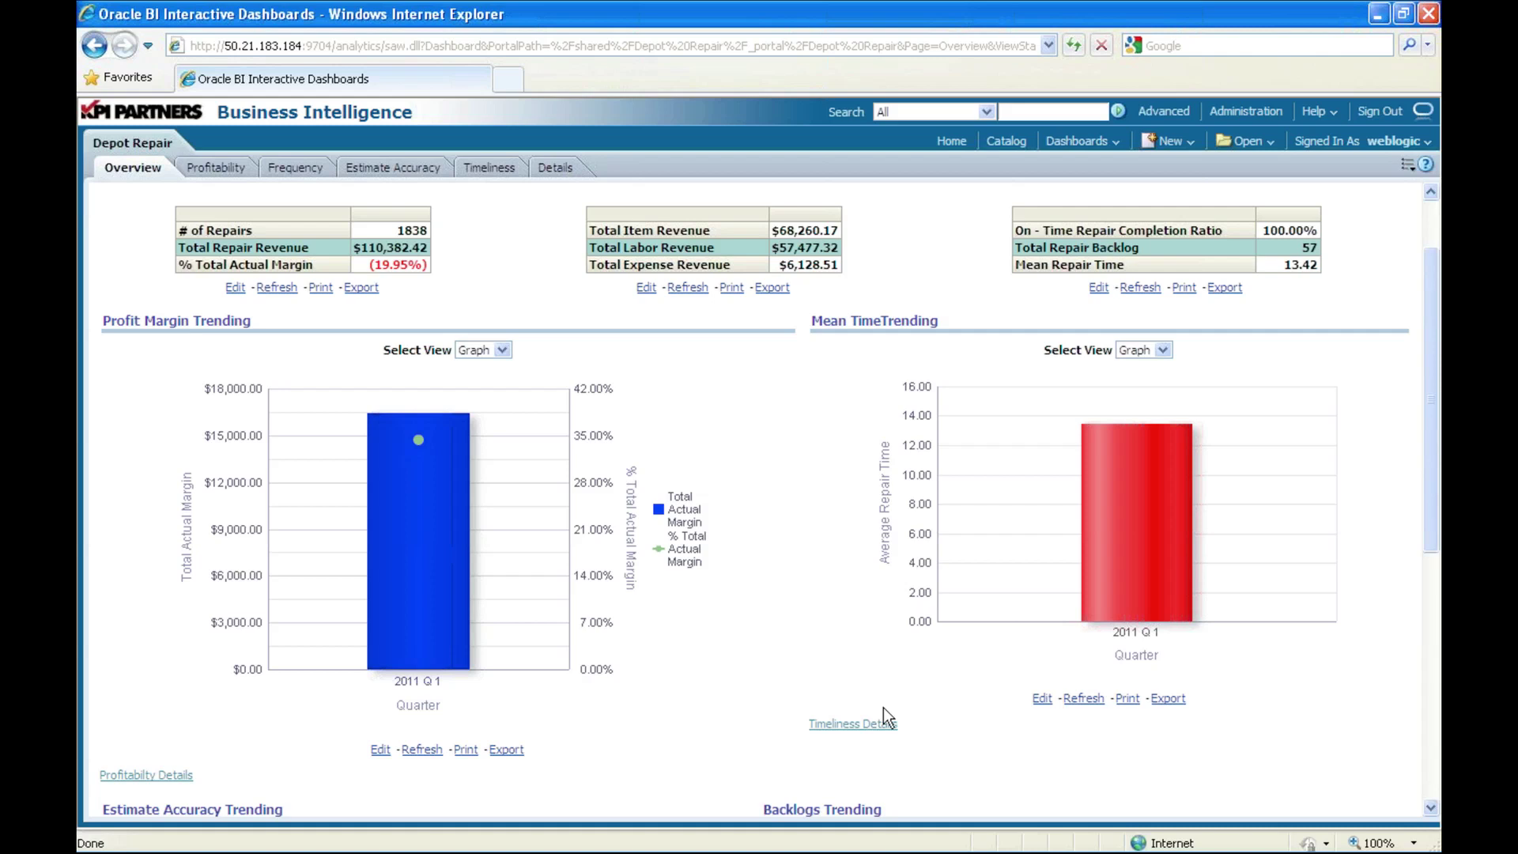
{"action": "mouse_move", "coordinate": [1160, 582]}
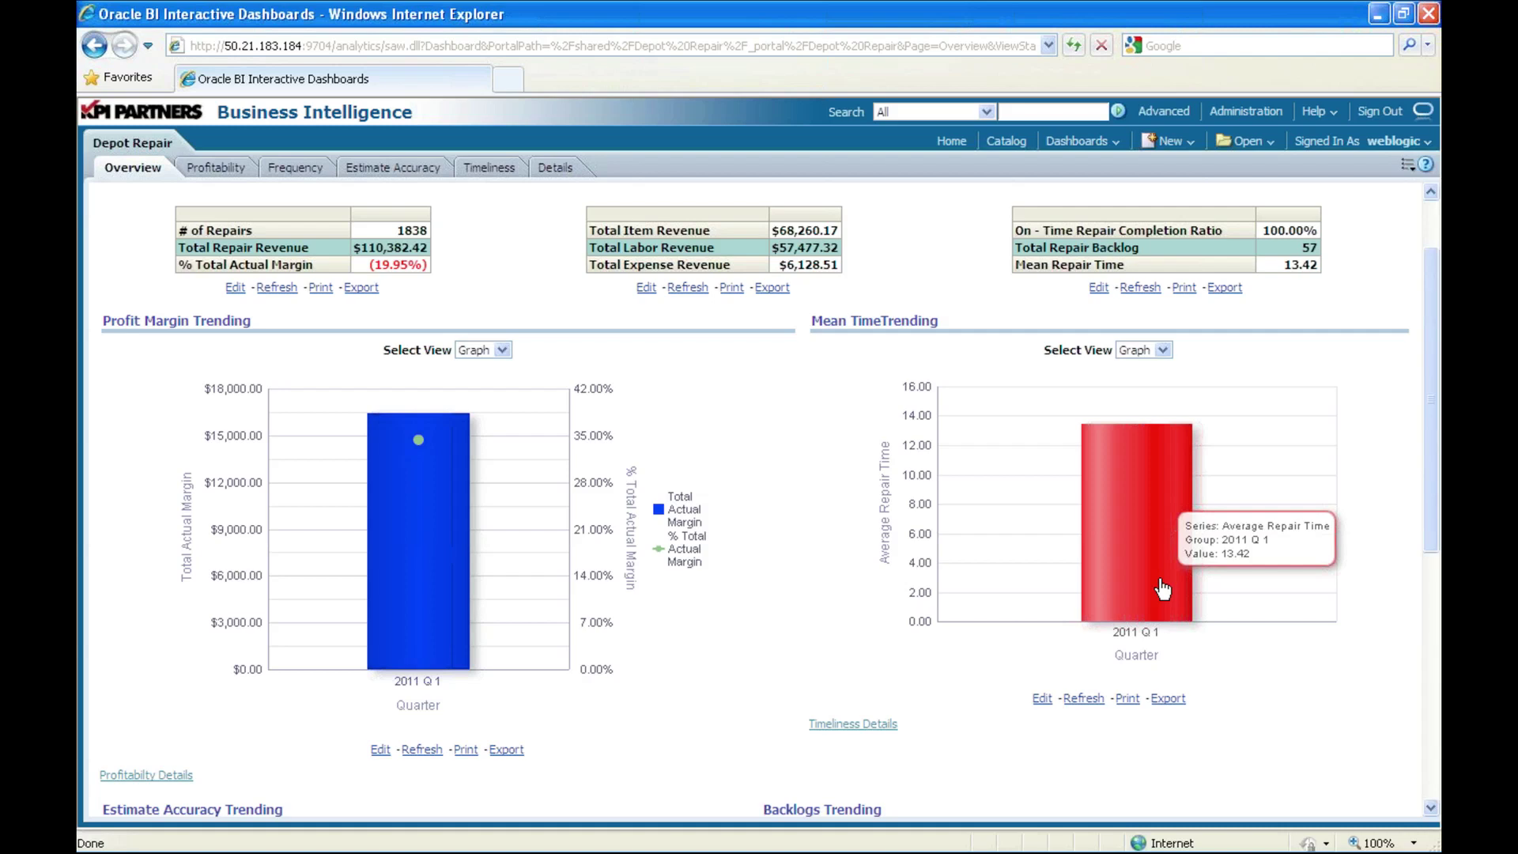
- Drill Mean Time Trending into months, showing 8.29 for 2011/02 and 16.46 for 2011/03
{"action": "left_click", "coordinate": [1162, 589]}
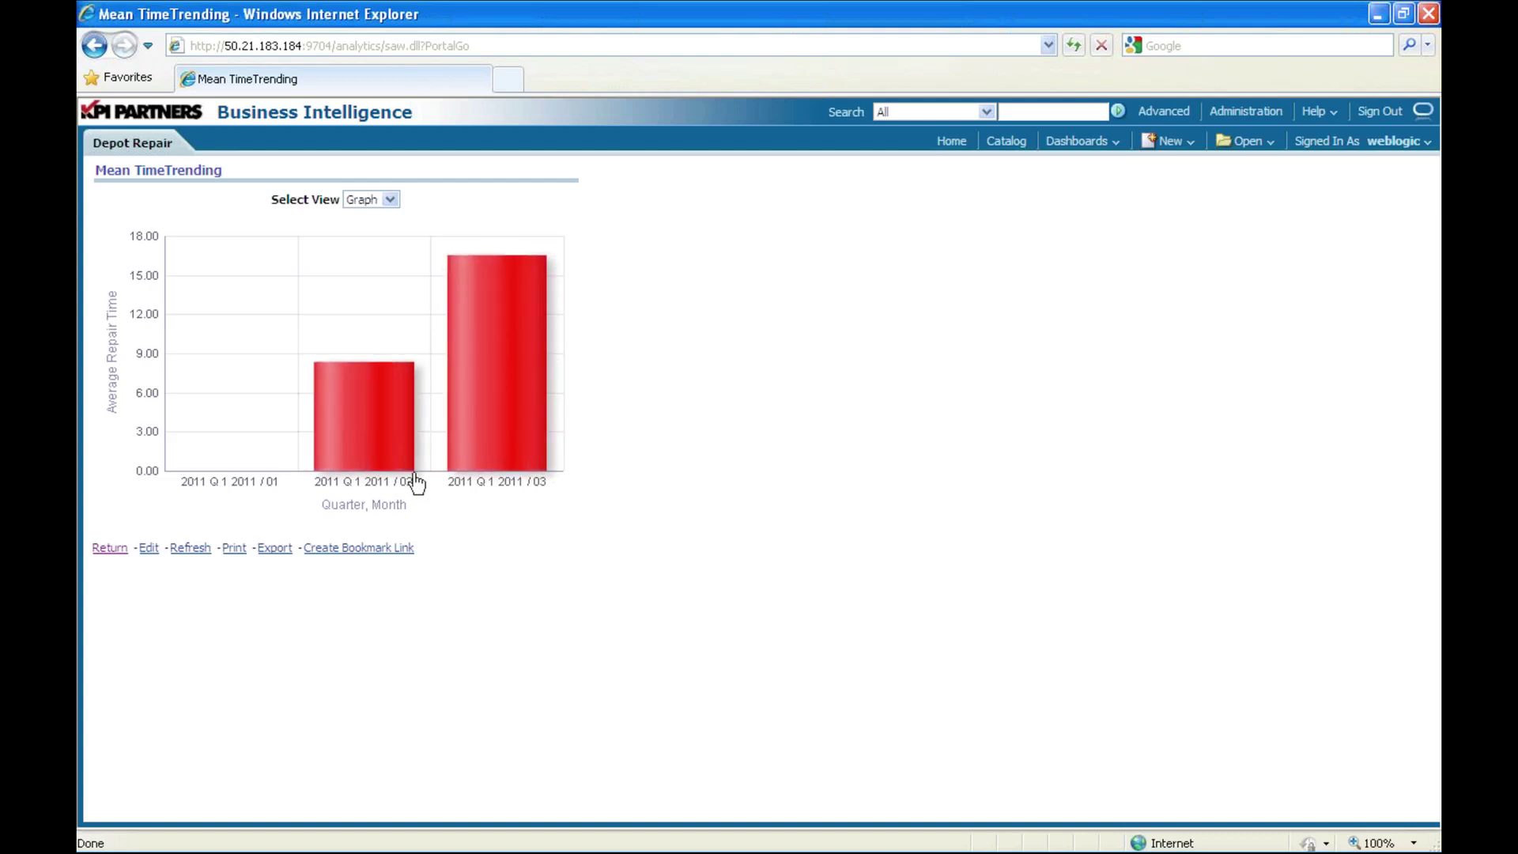
{"action": "mouse_move", "coordinate": [377, 435]}
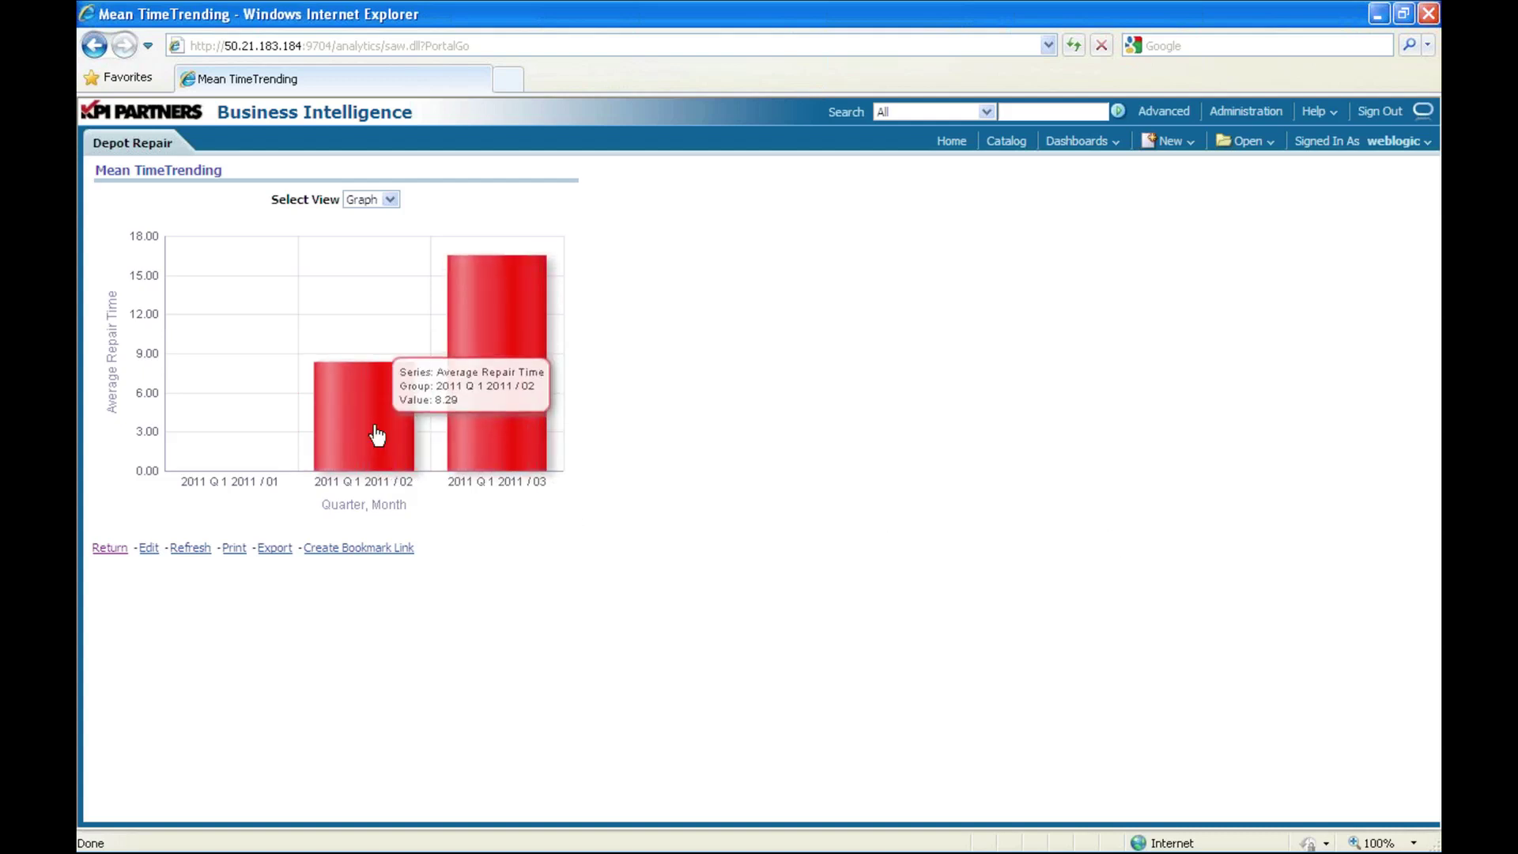
{"action": "mouse_move", "coordinate": [486, 423]}
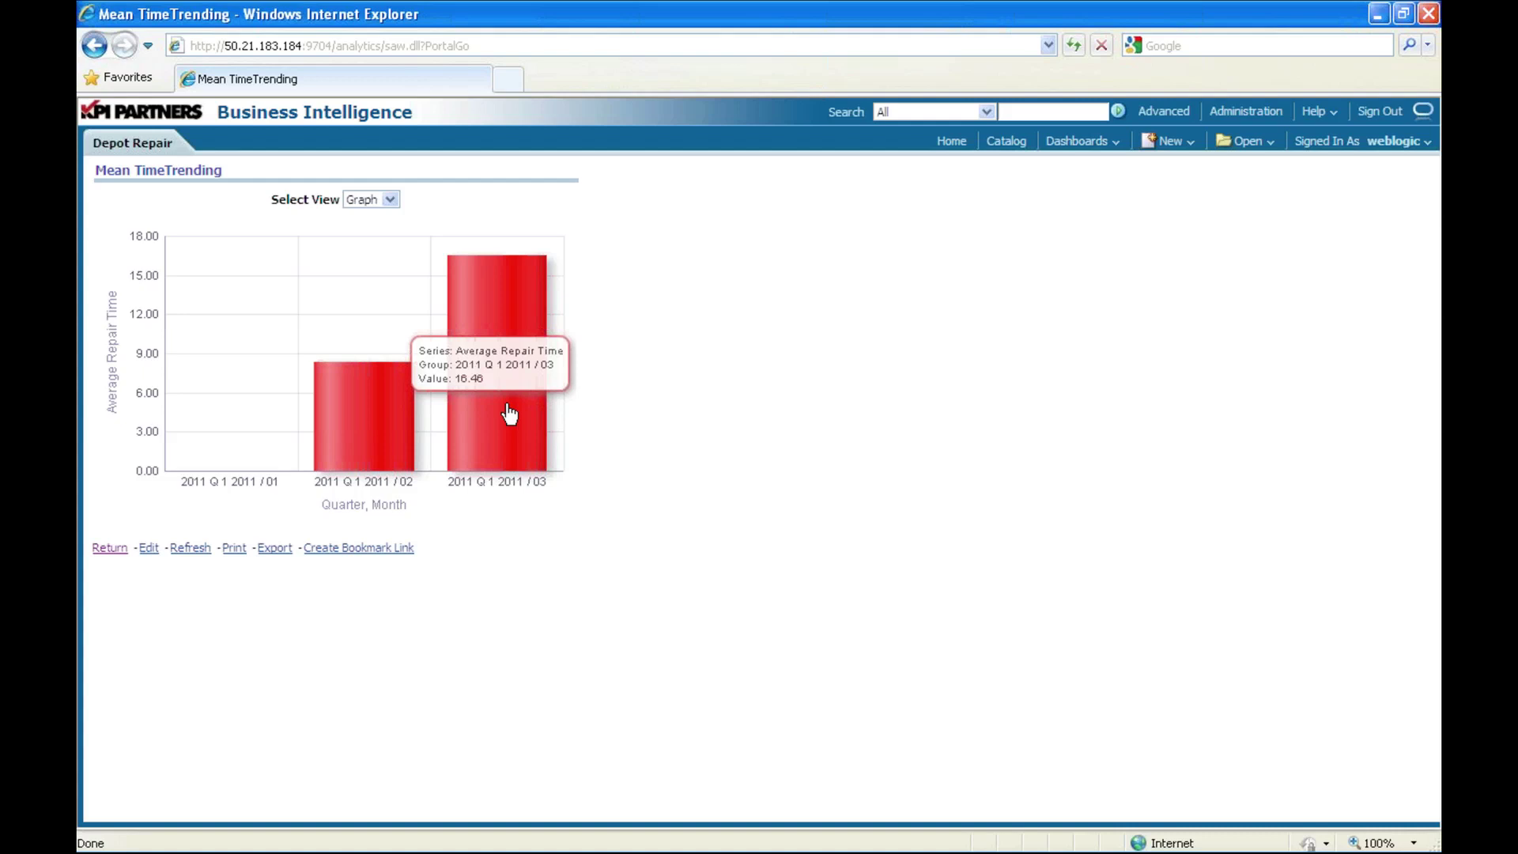
- Return to the Overview and check Backlogs Trending: 909 repairs closed late in 2011 Q 1
{"action": "left_click", "coordinate": [109, 549]}
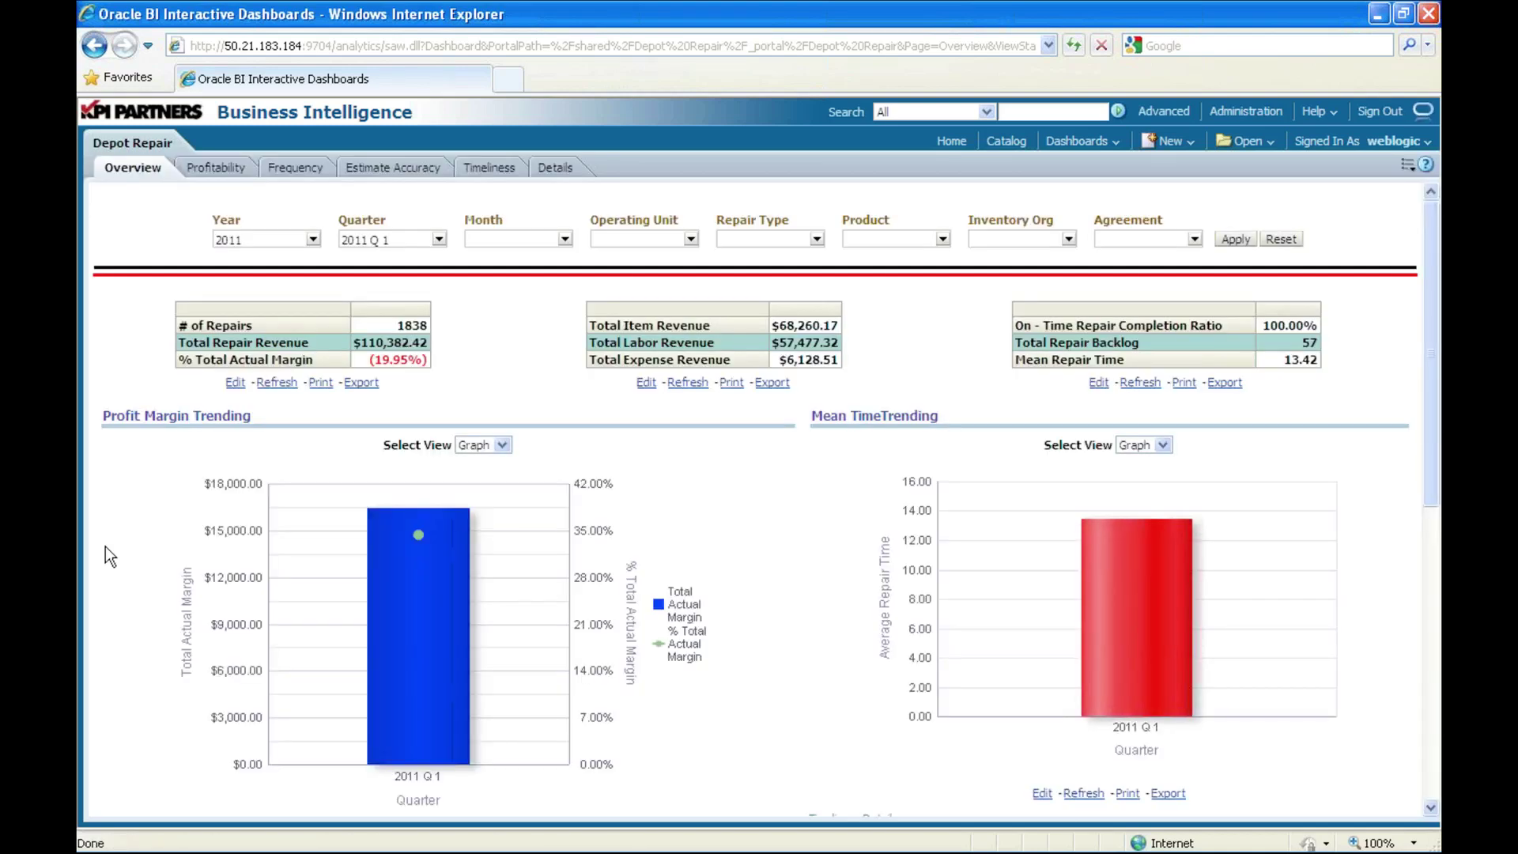
{"action": "scroll", "coordinate": [172, 570], "scroll_direction": "down", "scroll_amount": 6}
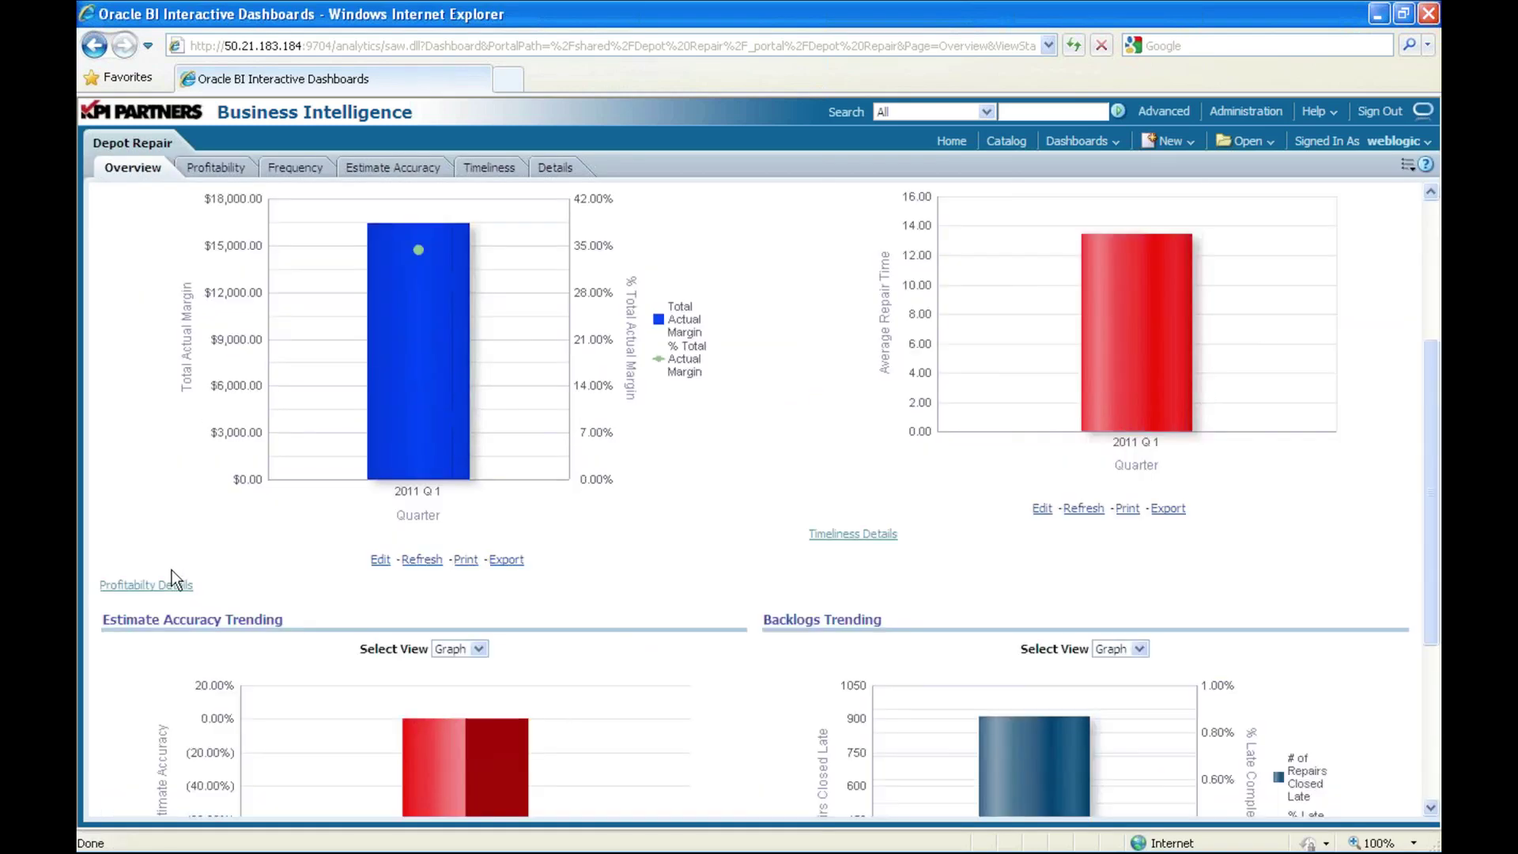
{"action": "scroll", "coordinate": [795, 344], "scroll_direction": "down", "scroll_amount": 1}
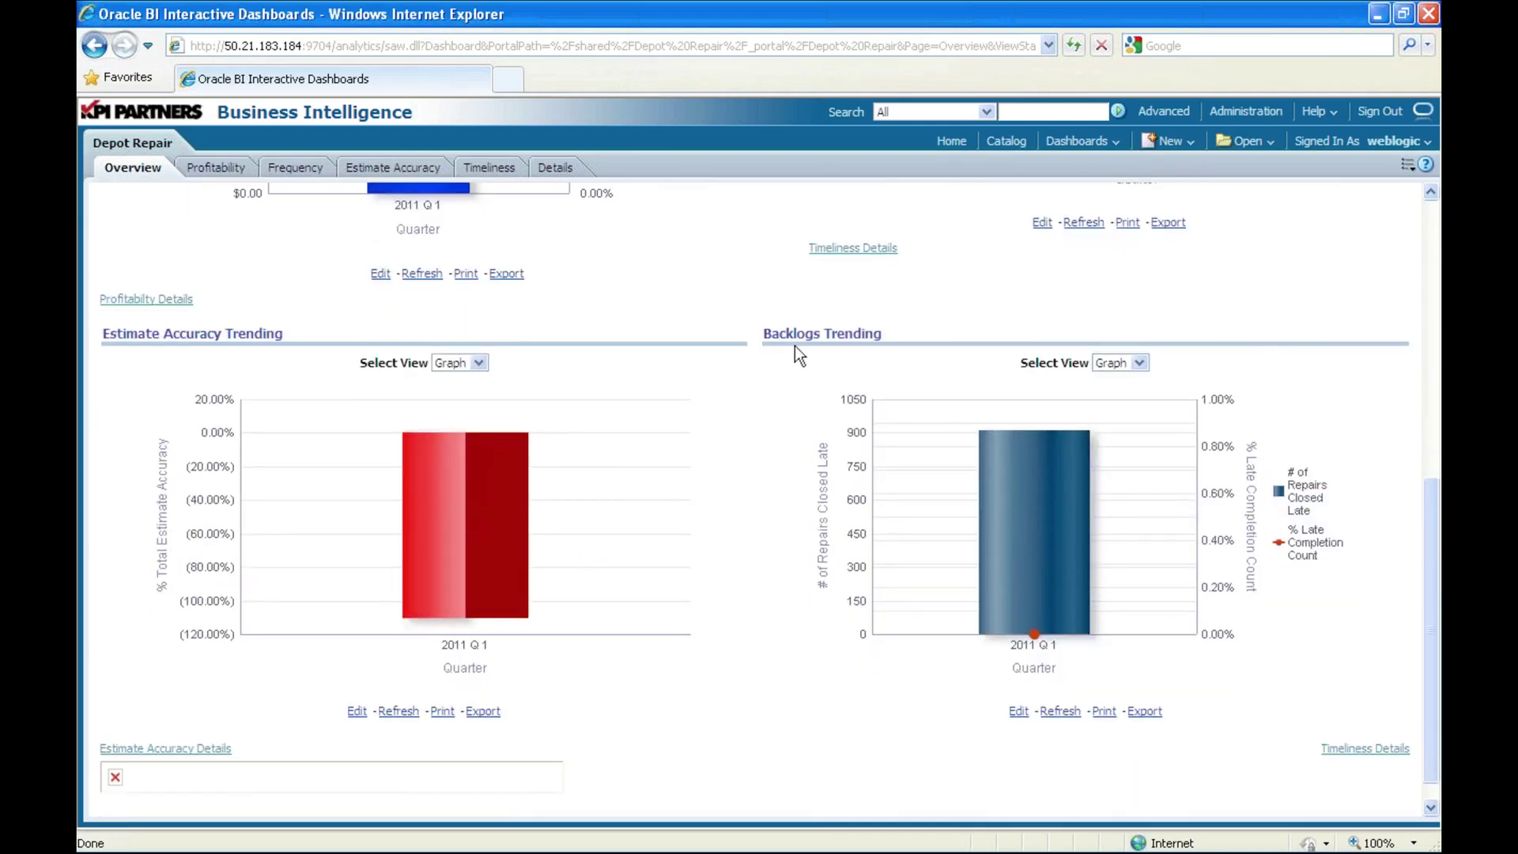
{"action": "mouse_move", "coordinate": [1035, 558]}
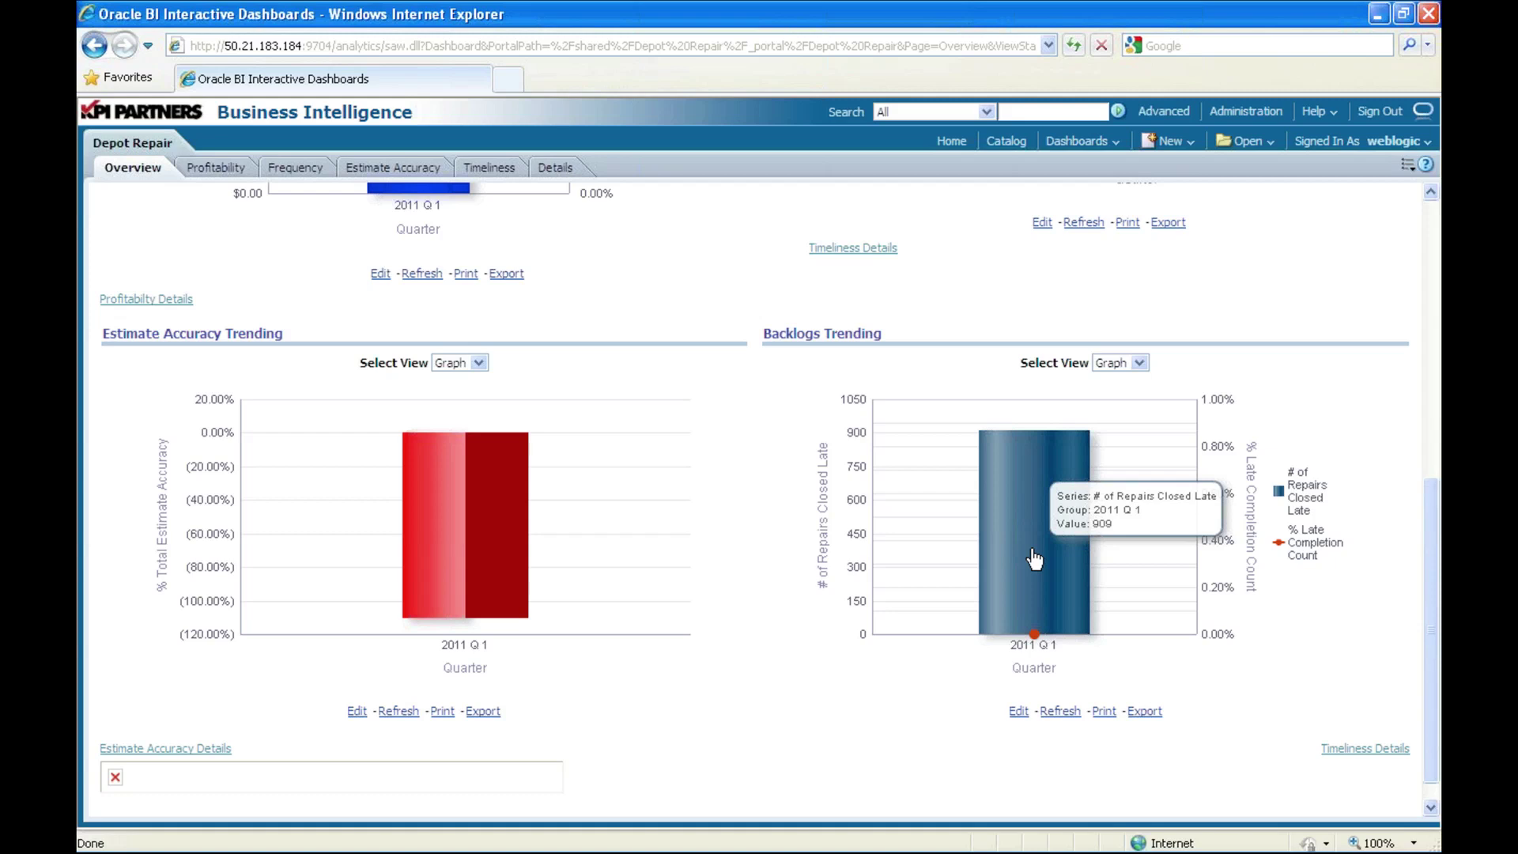
{"action": "left_click", "coordinate": [1035, 558]}
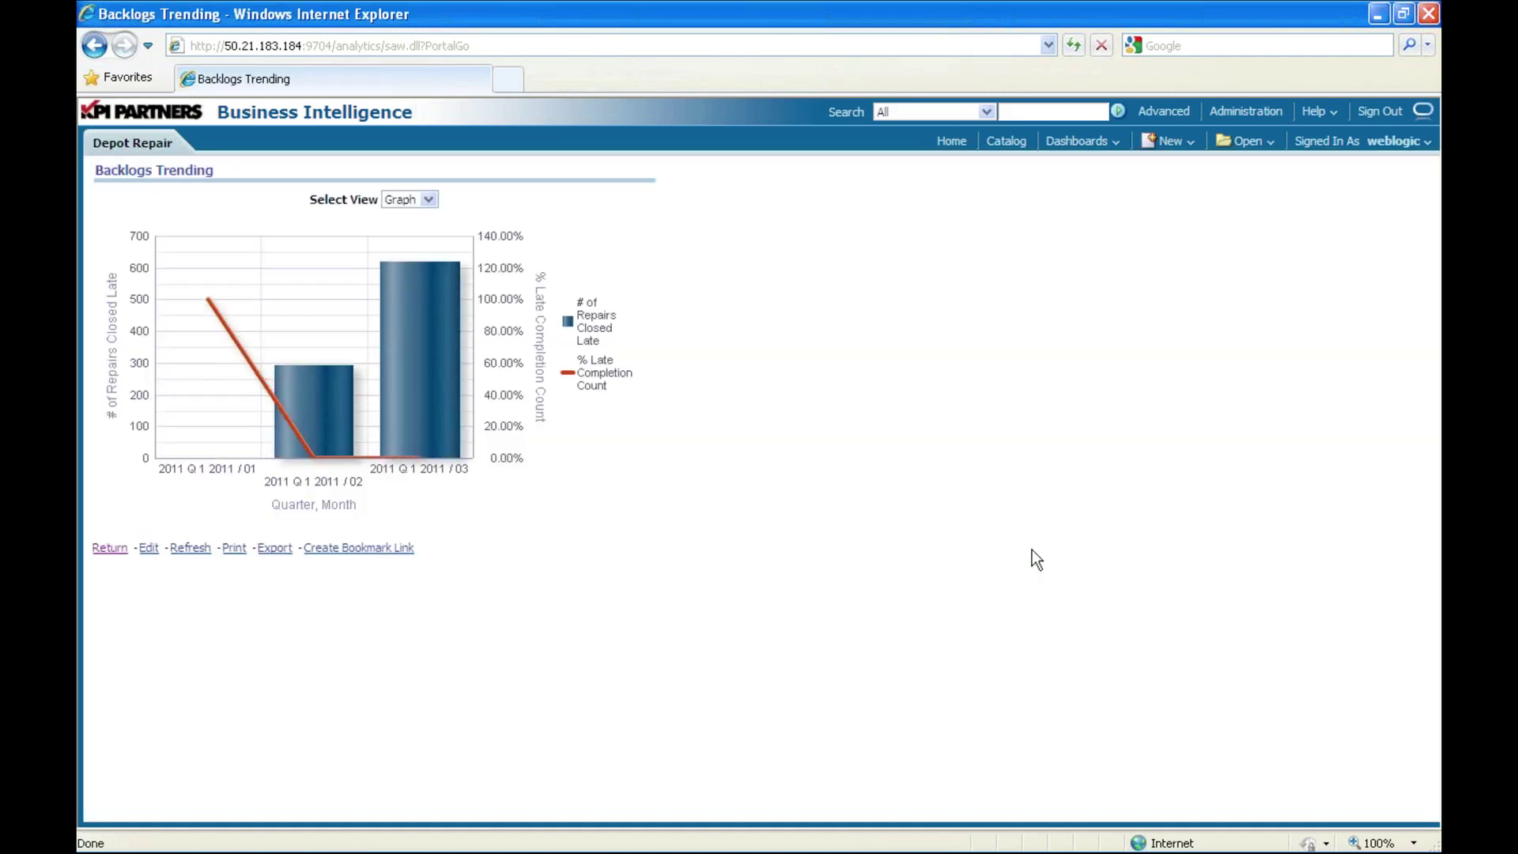
{"action": "mouse_move", "coordinate": [320, 416]}
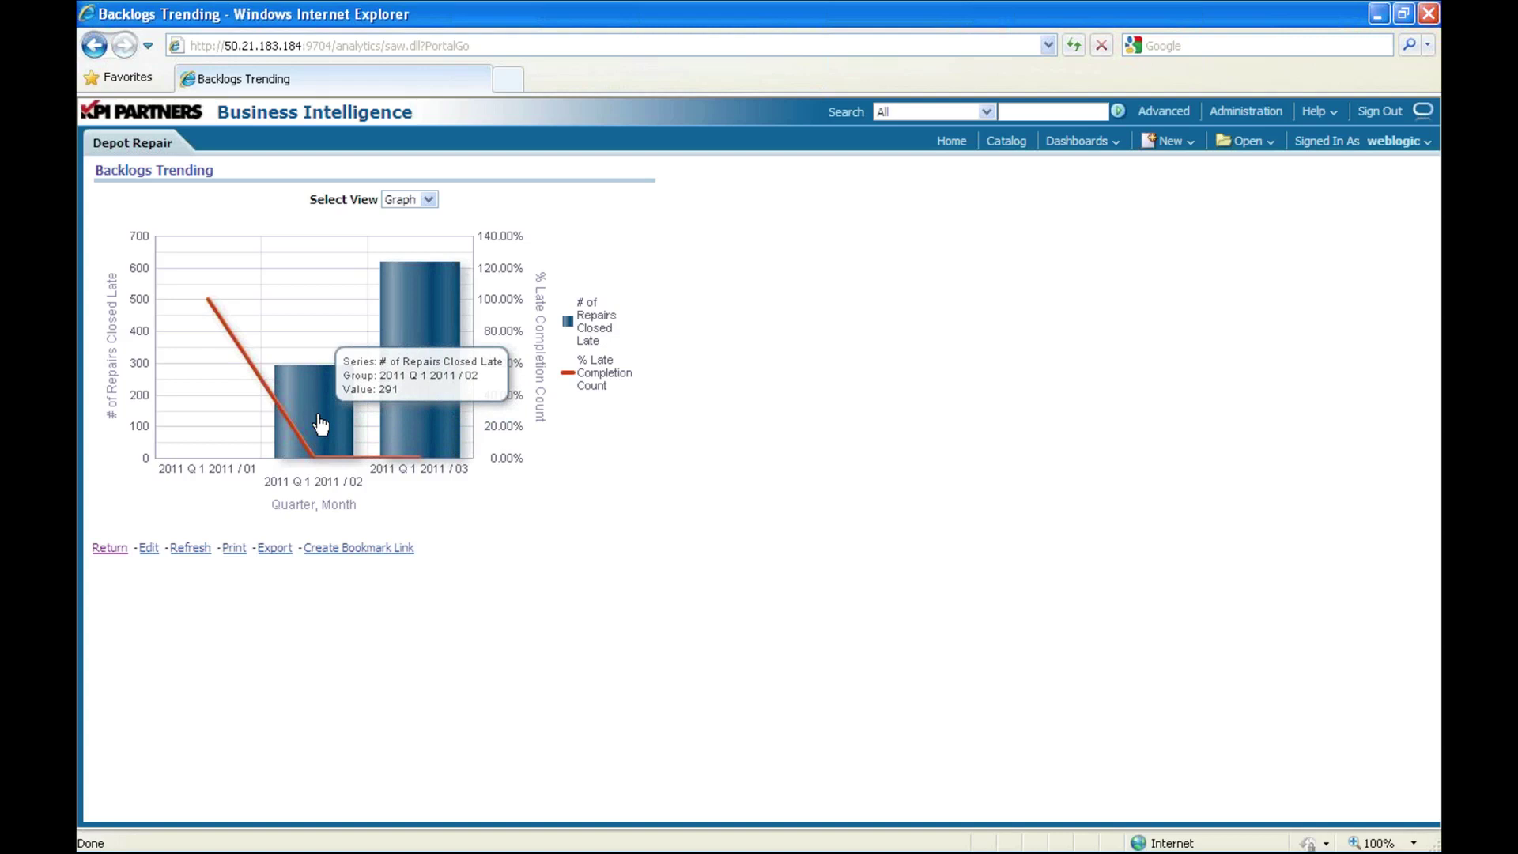
{"action": "mouse_move", "coordinate": [397, 406]}
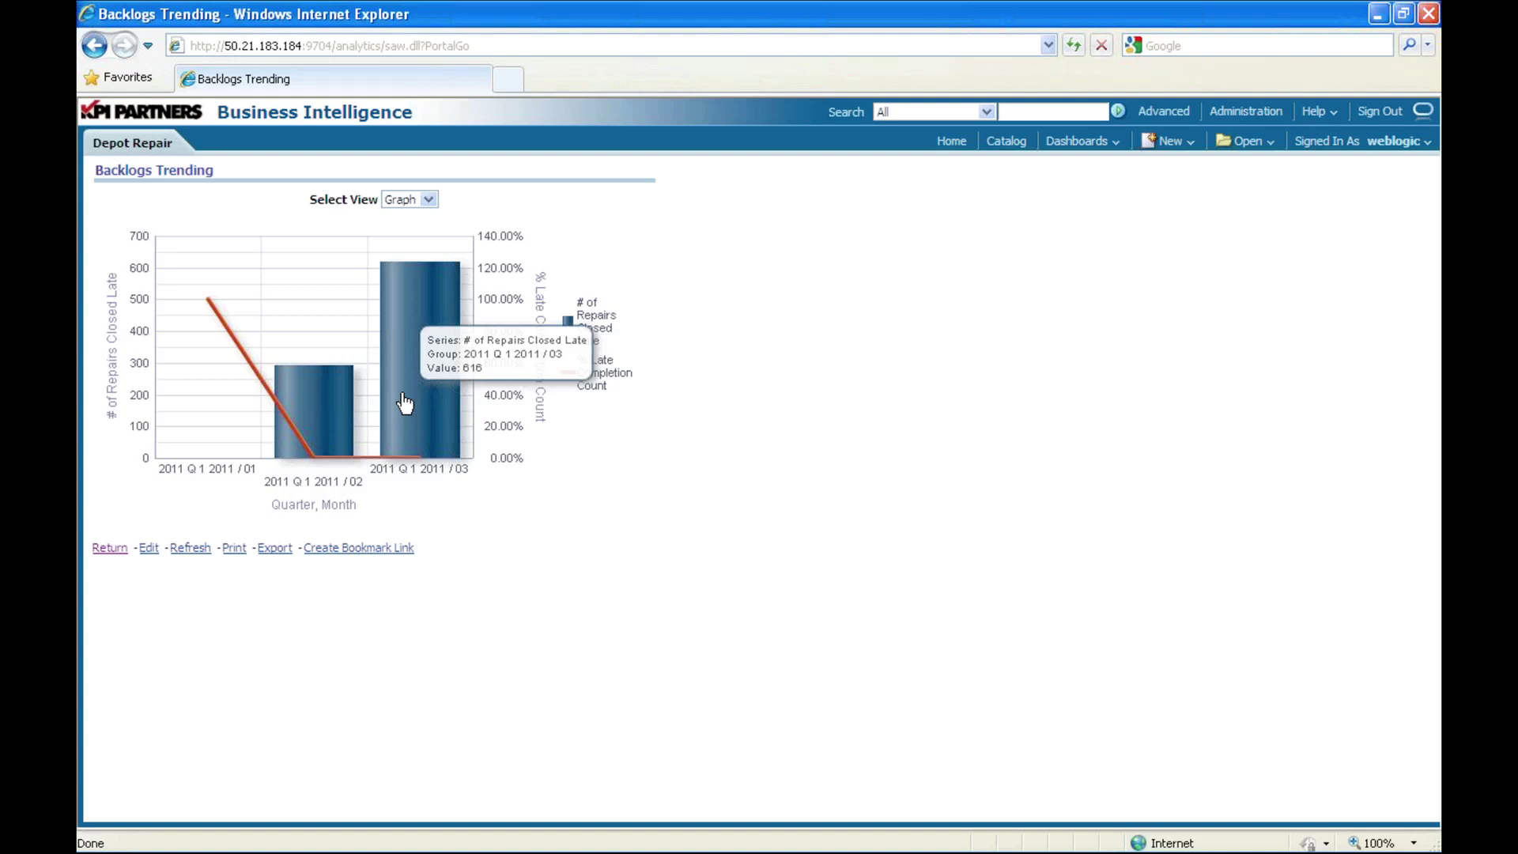
{"action": "left_click", "coordinate": [110, 548]}
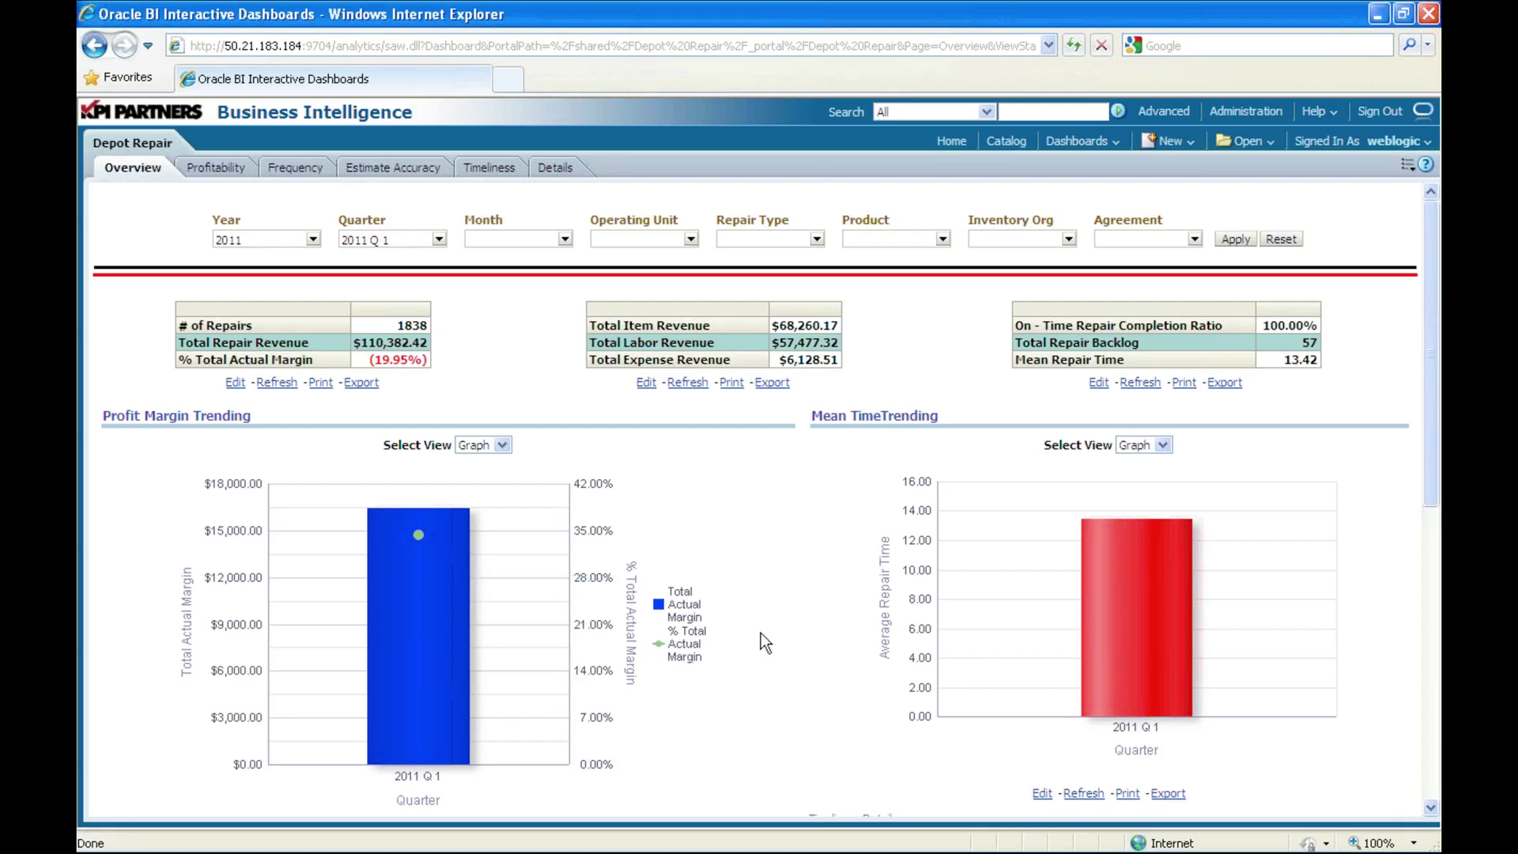
- Scroll down until the Estimate Accuracy Trending and Backlogs Trending charts are fully visible
{"action": "scroll", "coordinate": [761, 632], "scroll_direction": "down", "scroll_amount": 3}
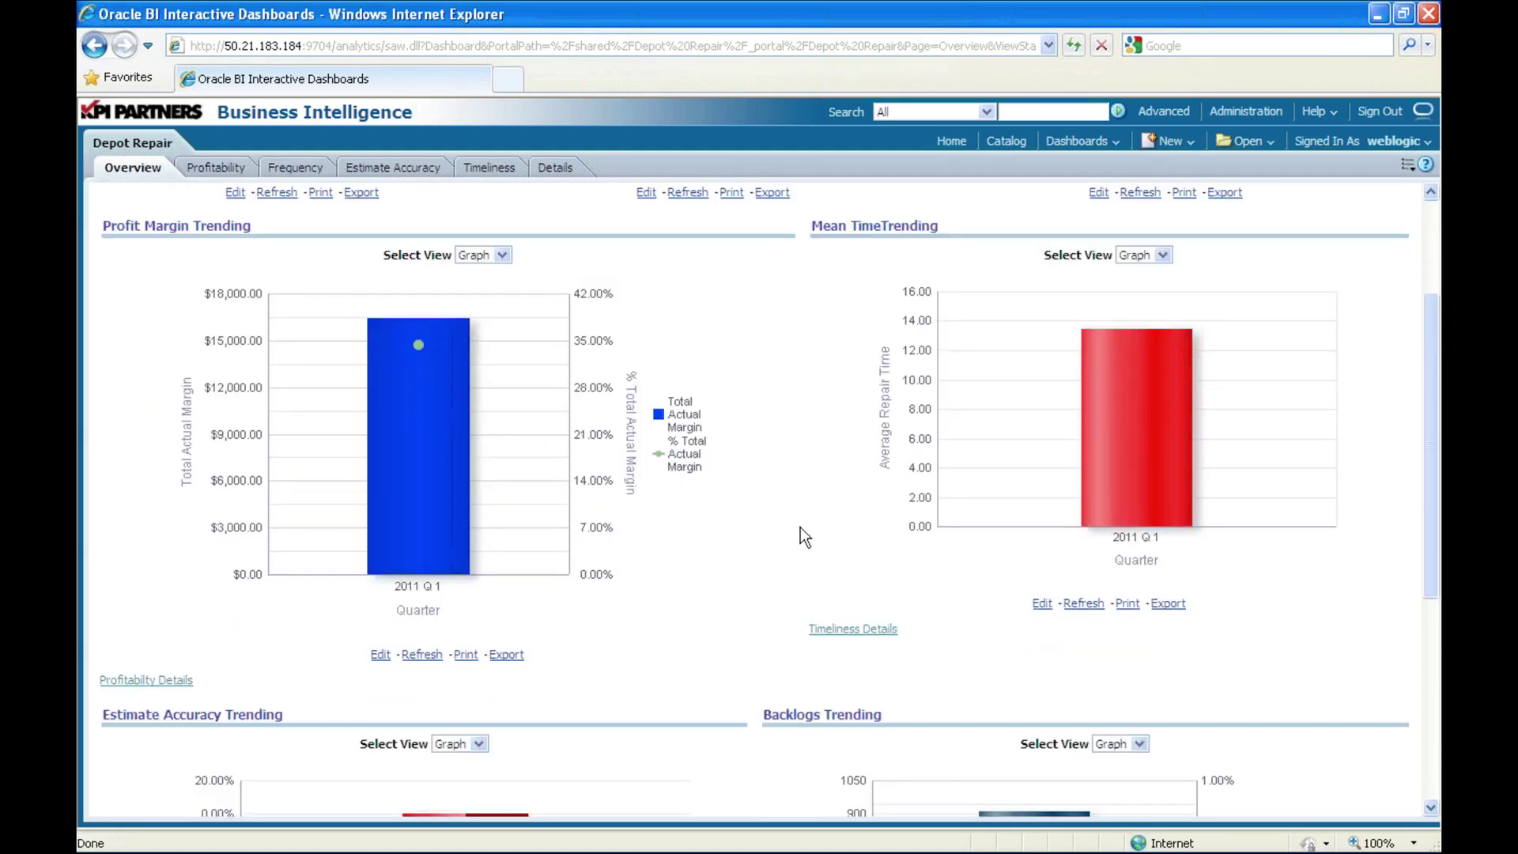
{"action": "scroll", "coordinate": [800, 528], "scroll_direction": "down", "scroll_amount": 5}
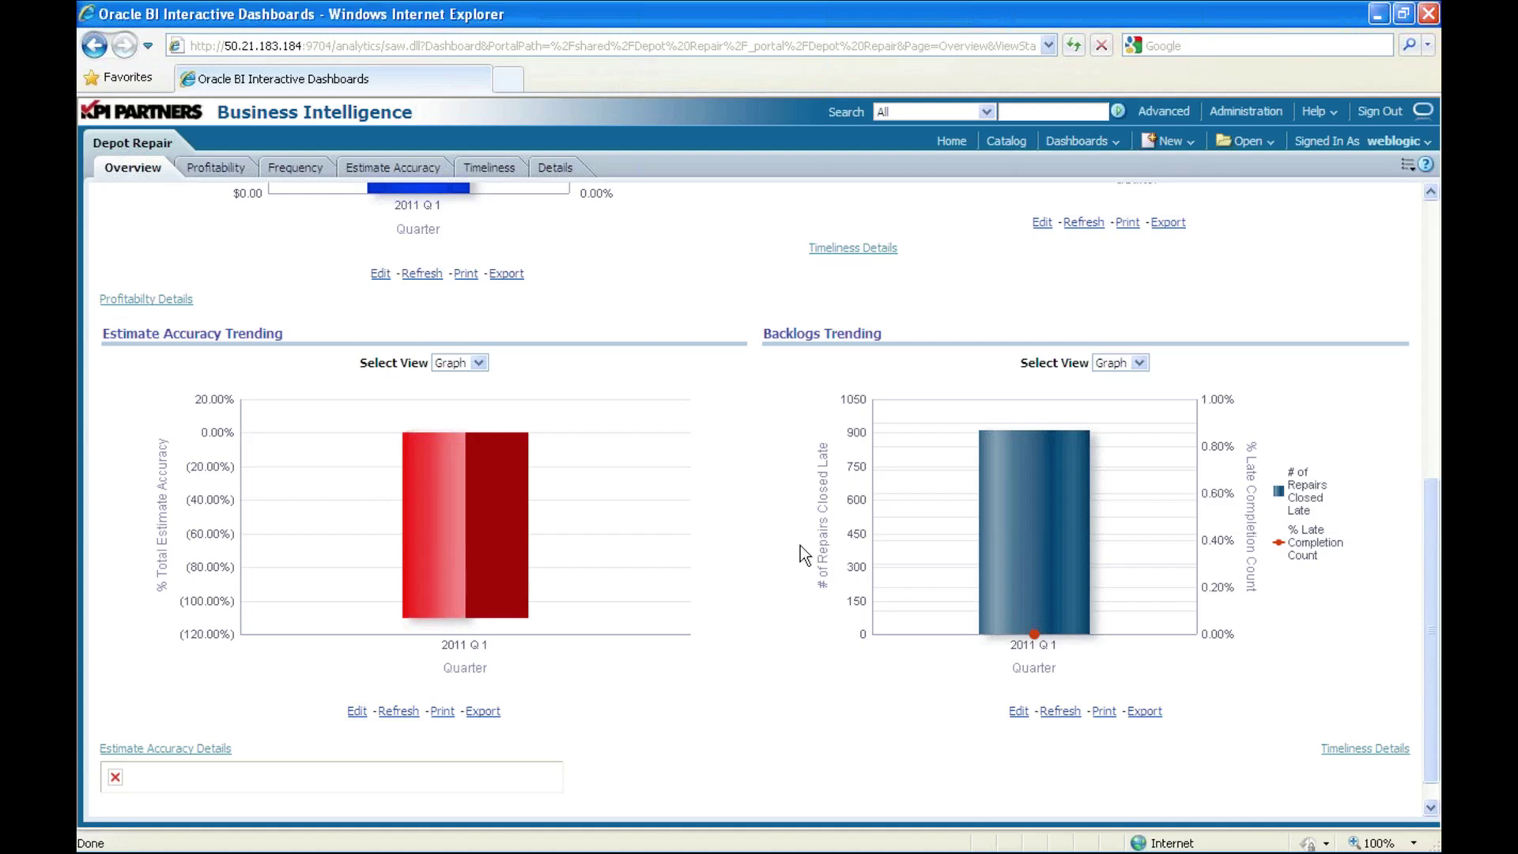
- Open the 'Estimate vs Actual Charge Discrepancy - Detail' report from the red Estimate Accuracy bar
{"action": "mouse_move", "coordinate": [458, 600]}
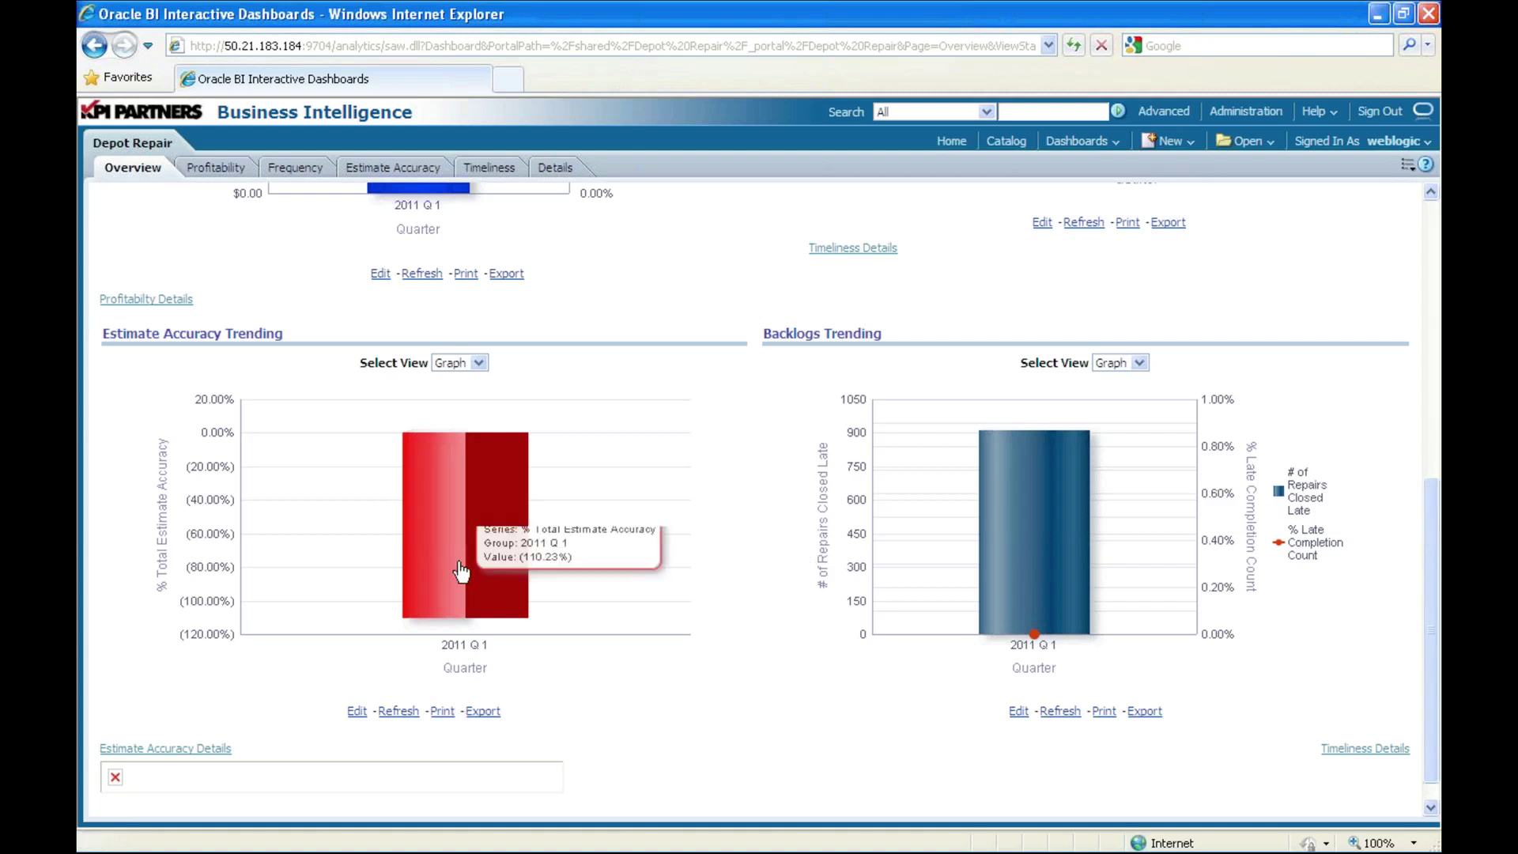
{"action": "left_click", "coordinate": [454, 498]}
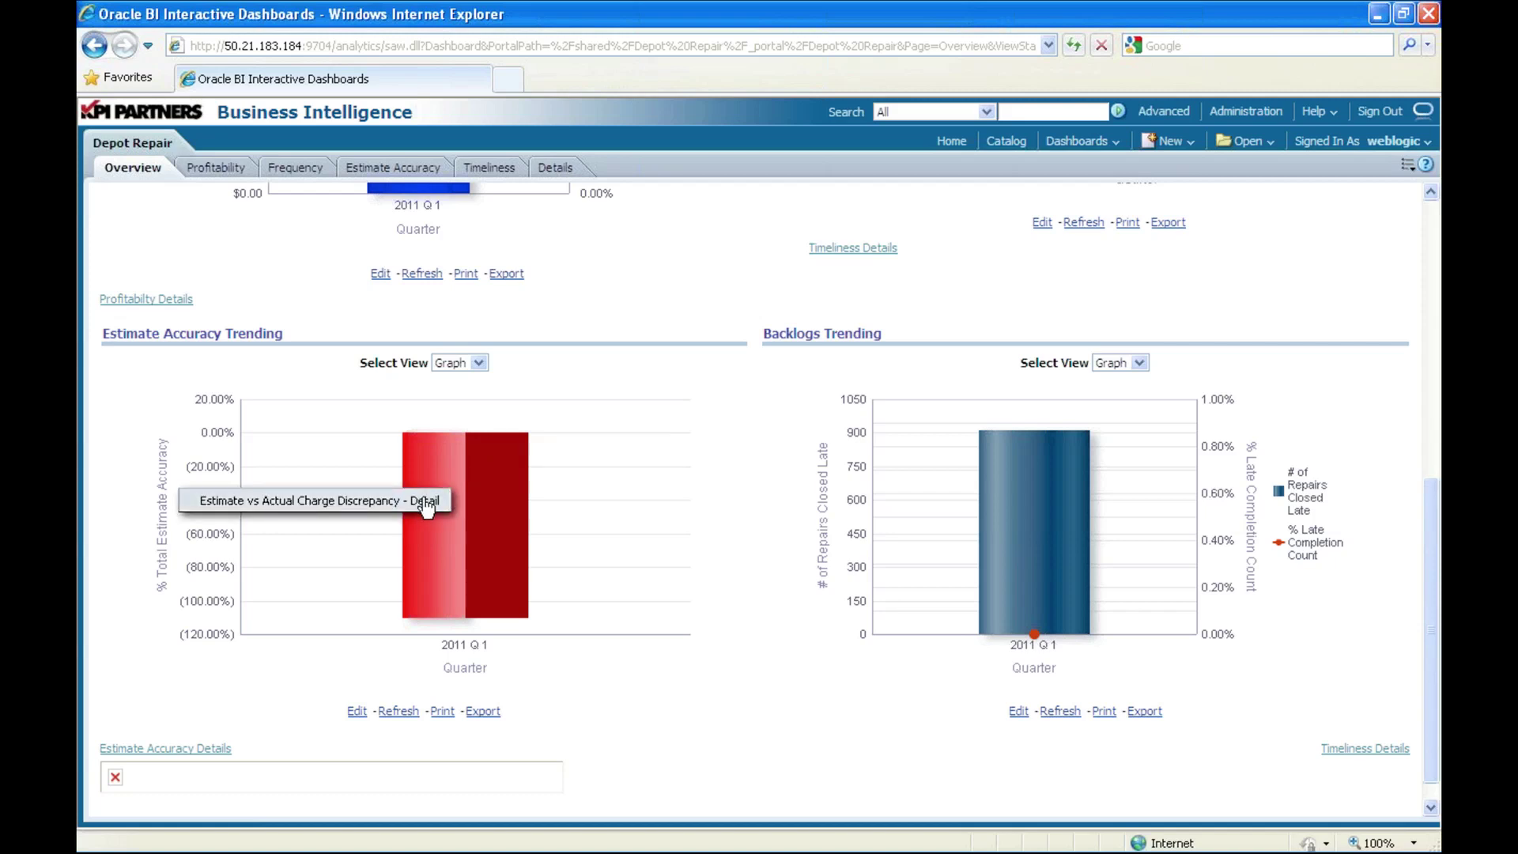
{"action": "left_click", "coordinate": [423, 500]}
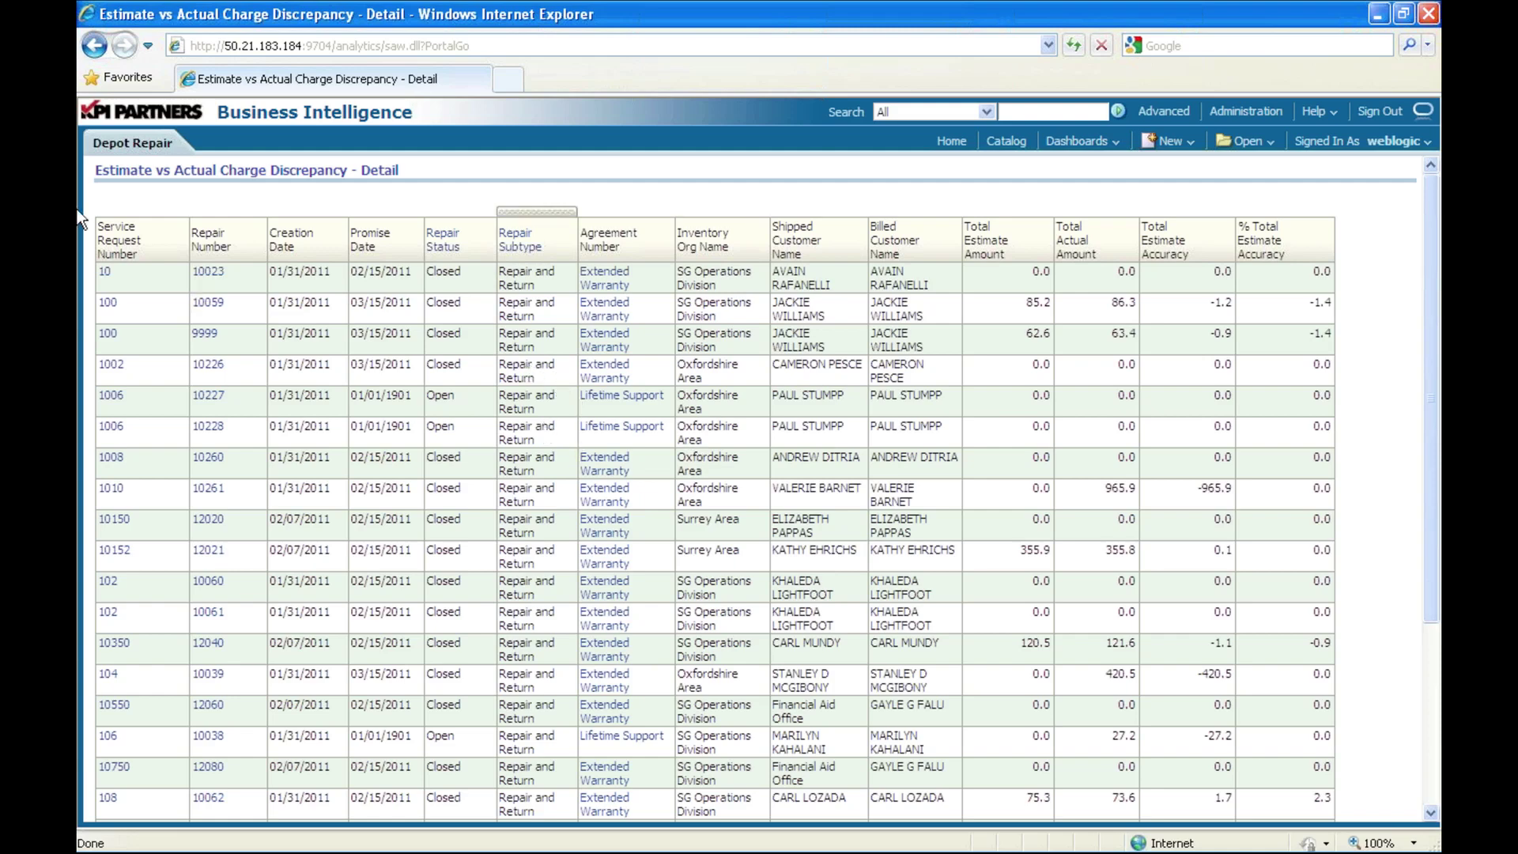
- Go back from the discrepancy detail report to the top of the Overview dashboard
{"action": "left_click", "coordinate": [96, 49]}
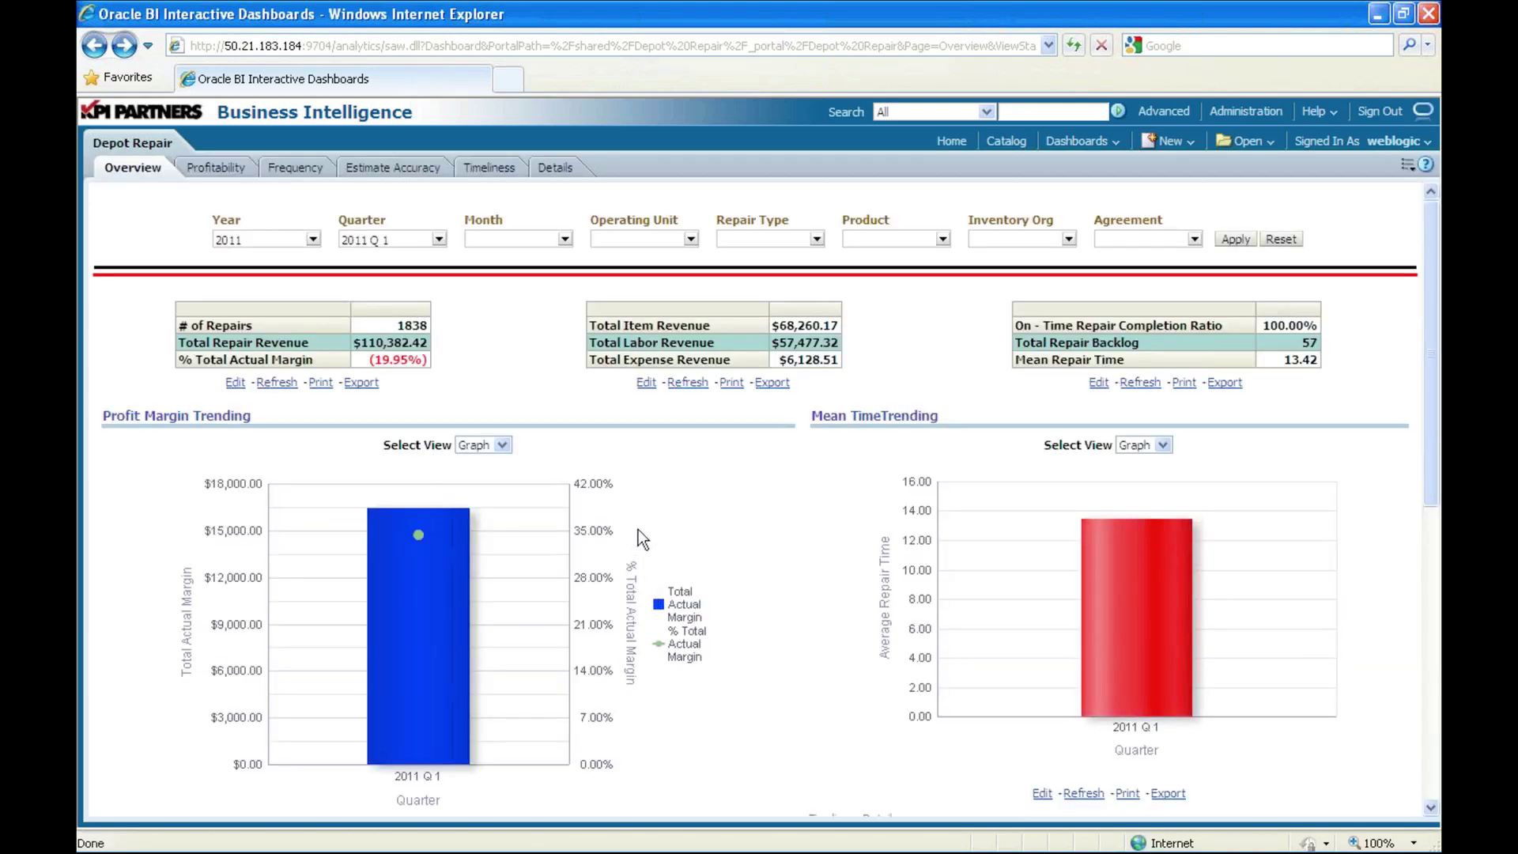
{"action": "scroll", "coordinate": [638, 528], "scroll_direction": "down", "scroll_amount": 8}
{"action": "scroll", "coordinate": [638, 528], "scroll_direction": "up", "scroll_amount": 8}
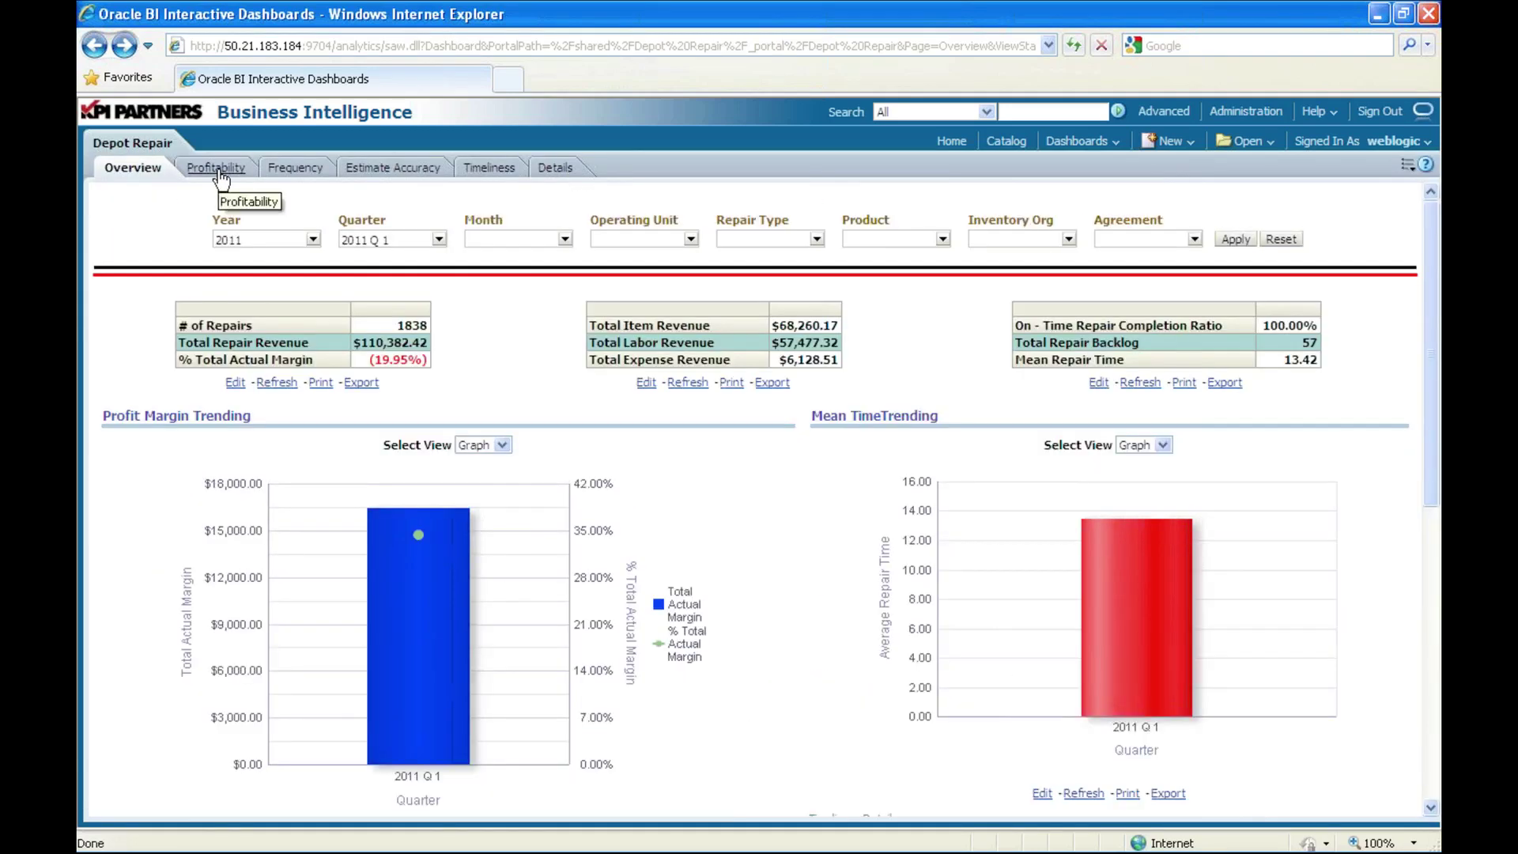
- Switch to the Profitability page showing top 10 products with a $53,765.11 total margin
{"action": "left_click", "coordinate": [220, 174]}
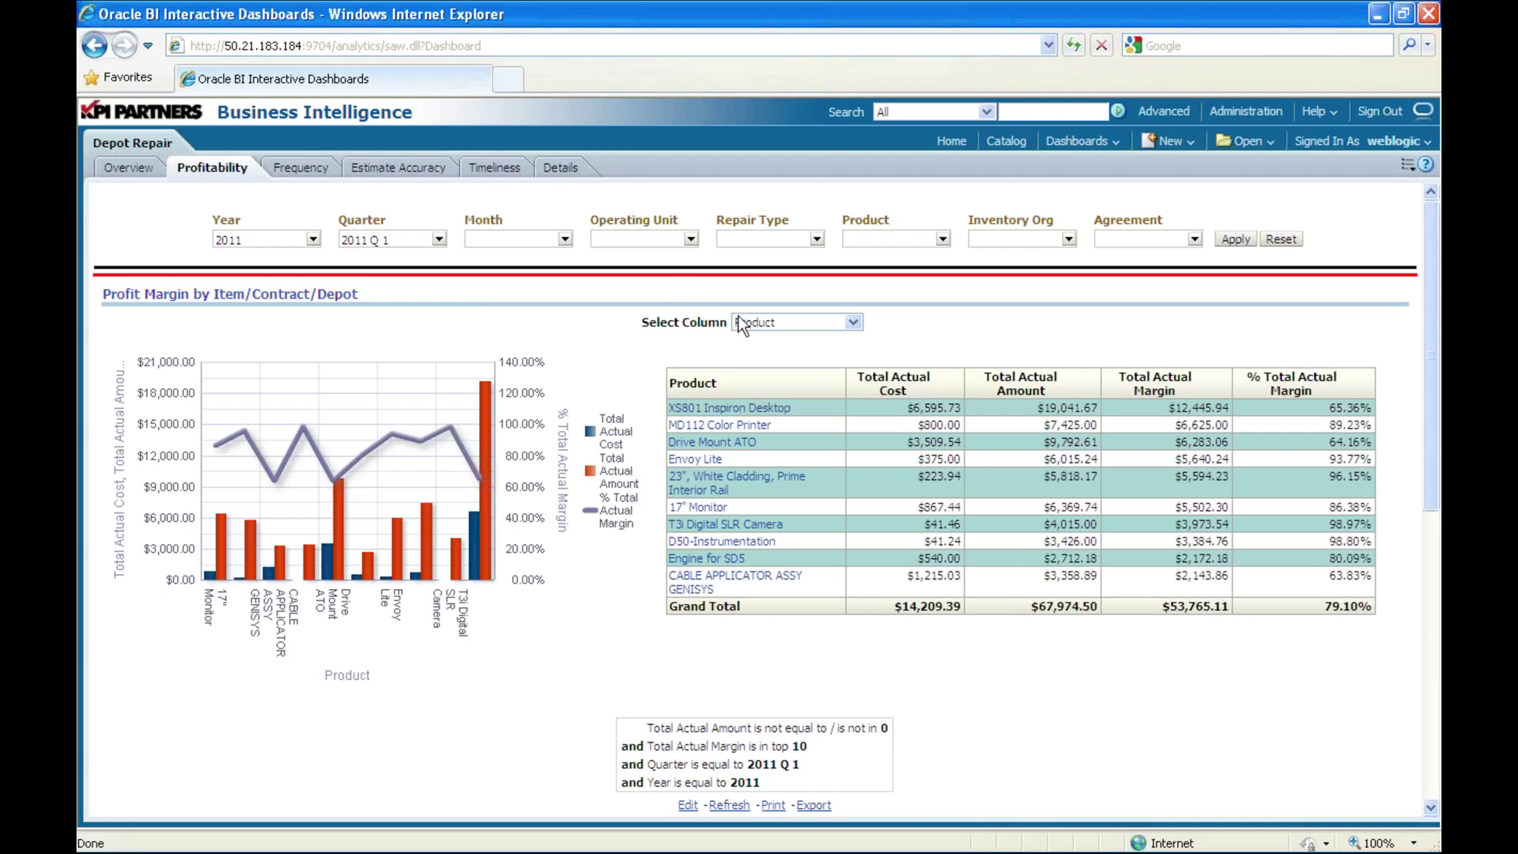
{"action": "left_click", "coordinate": [764, 324]}
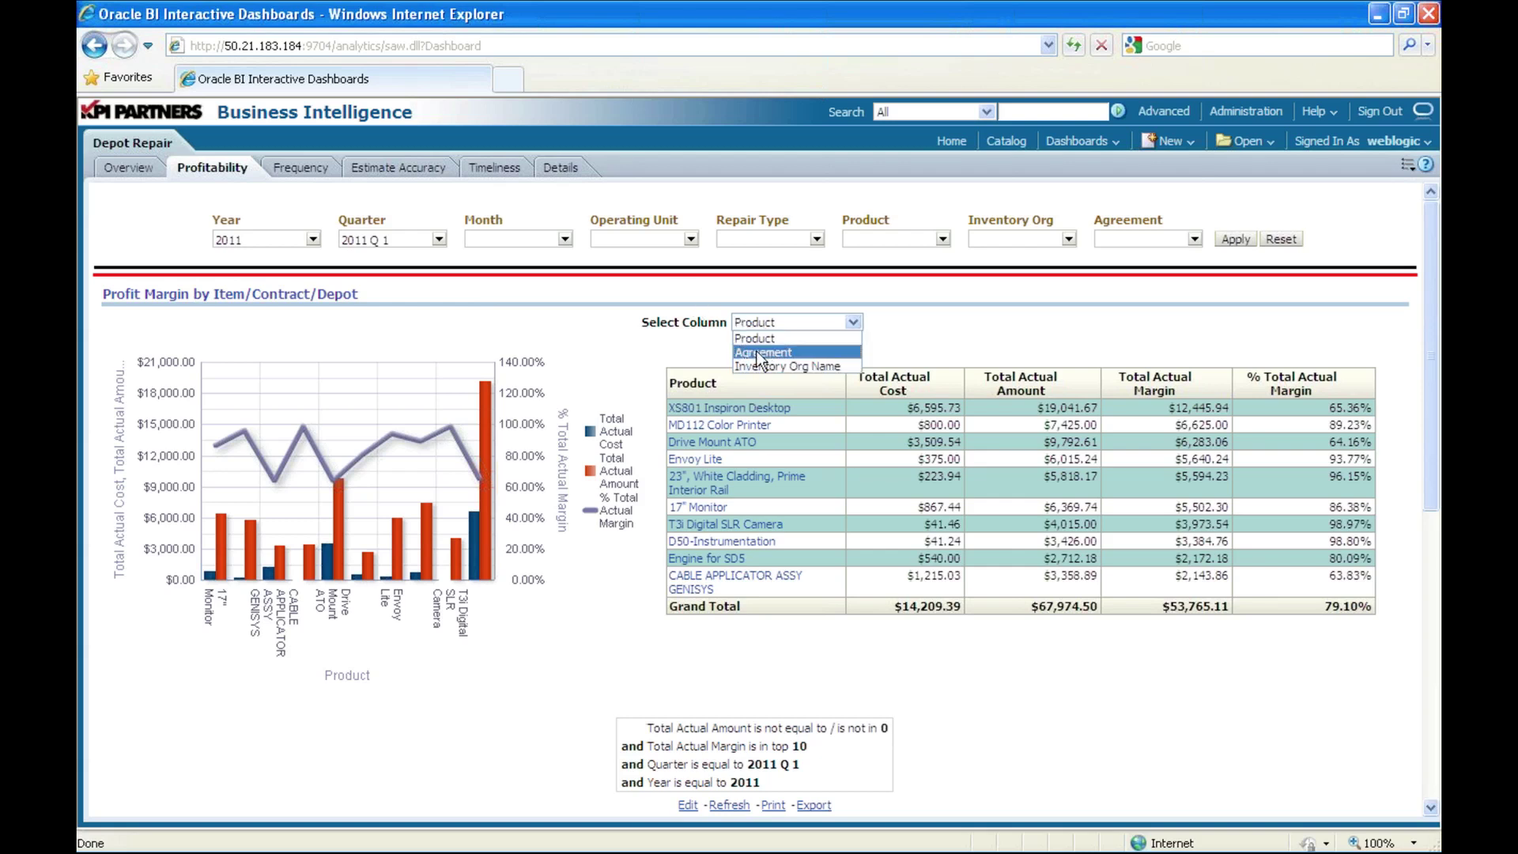
{"action": "left_click", "coordinate": [605, 328]}
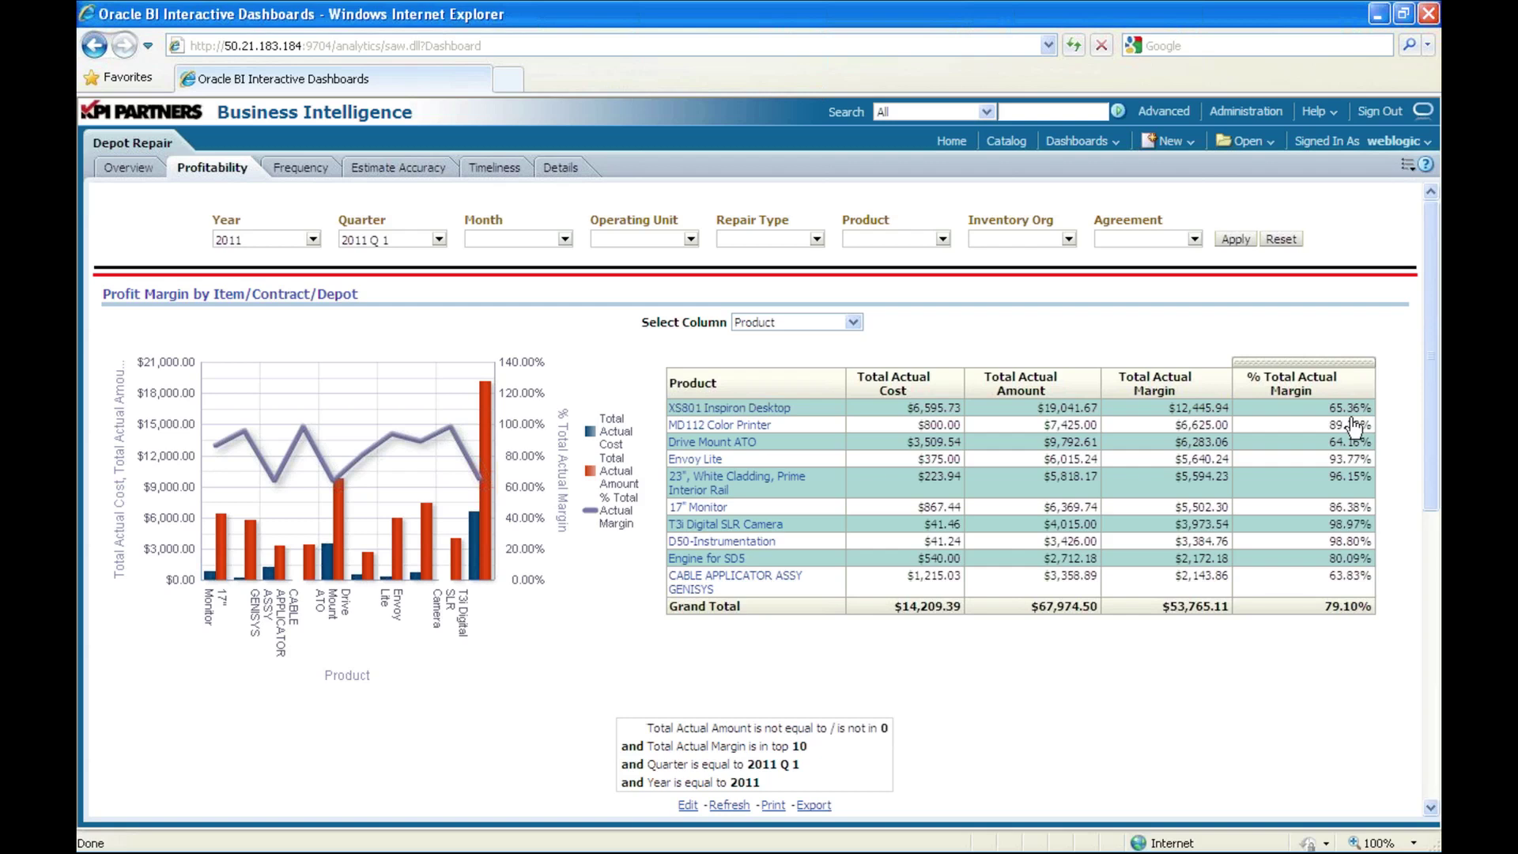
{"action": "left_click", "coordinate": [681, 507]}
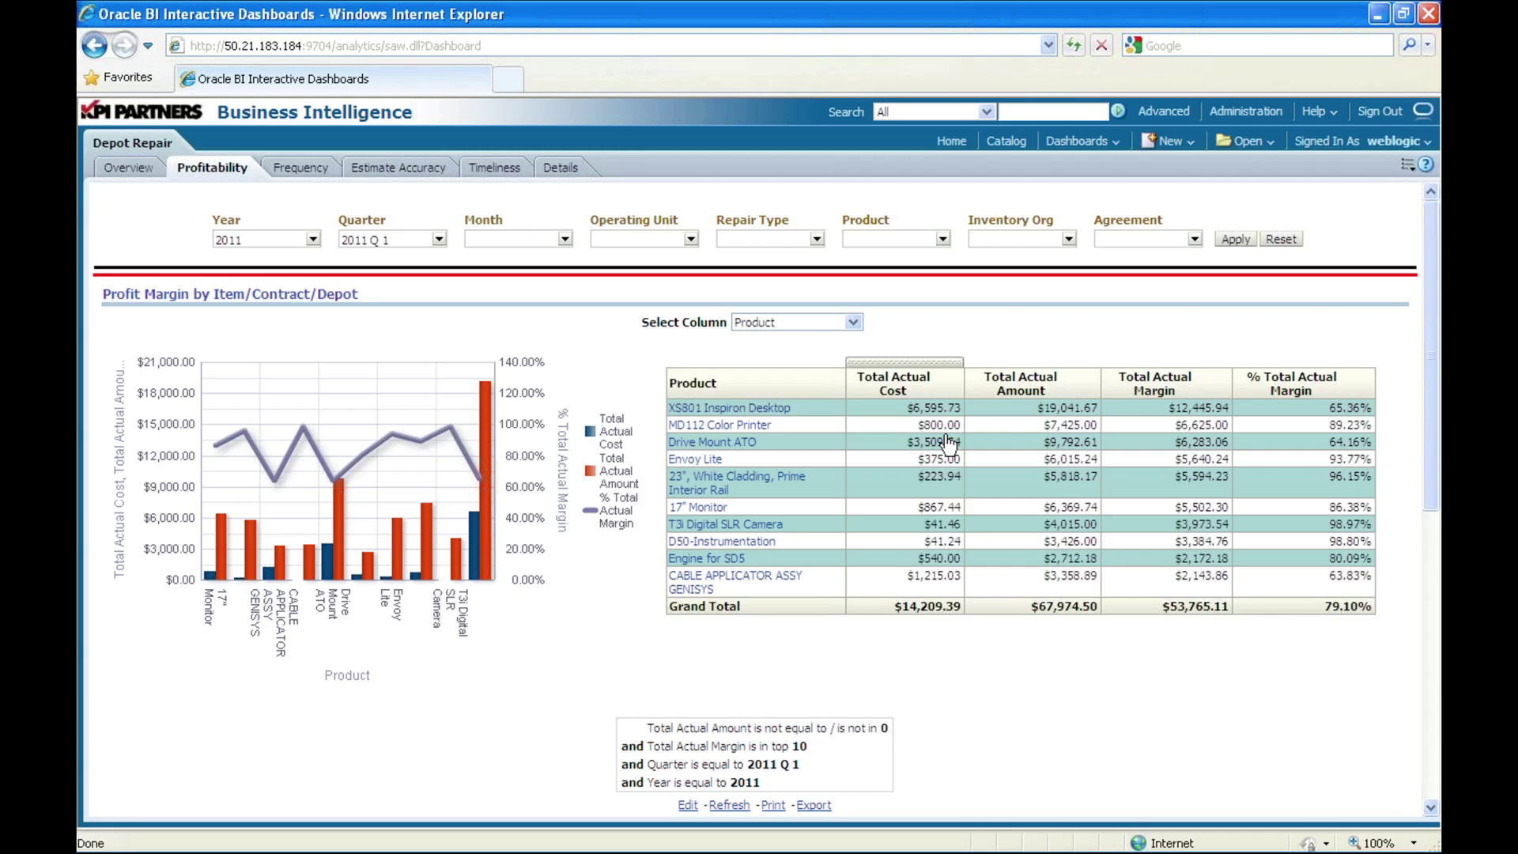
- Review Profit Margin by Billing Type, then switch to the Frequency page's repair volume chart
{"action": "scroll", "coordinate": [948, 442], "scroll_direction": "down", "scroll_amount": 1}
{"action": "scroll", "coordinate": [948, 443], "scroll_direction": "down", "scroll_amount": 5}
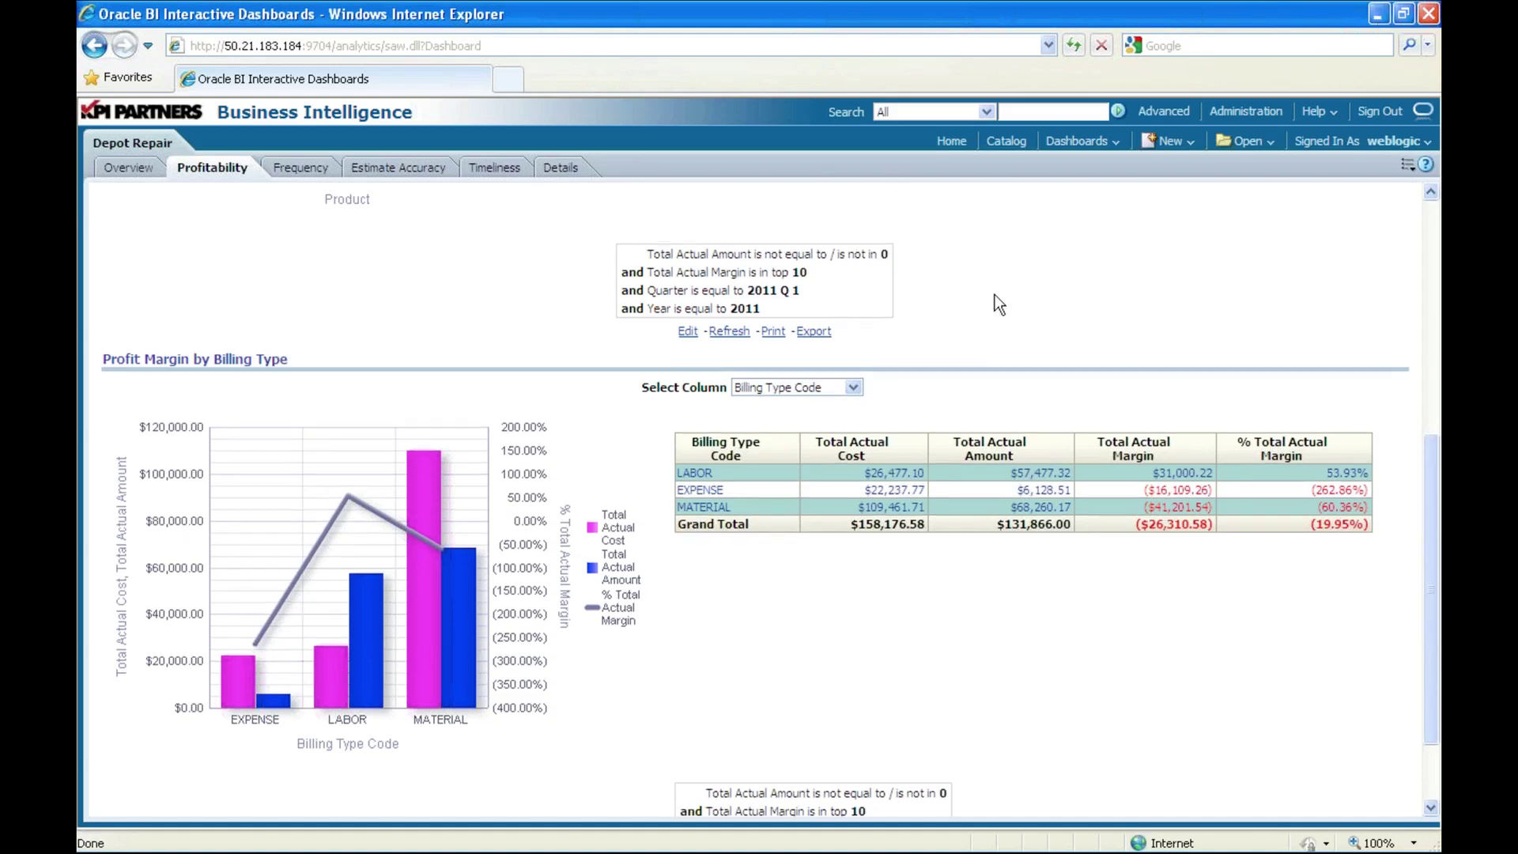
{"action": "scroll", "coordinate": [999, 304], "scroll_direction": "up", "scroll_amount": 5}
{"action": "left_click", "coordinate": [296, 169]}
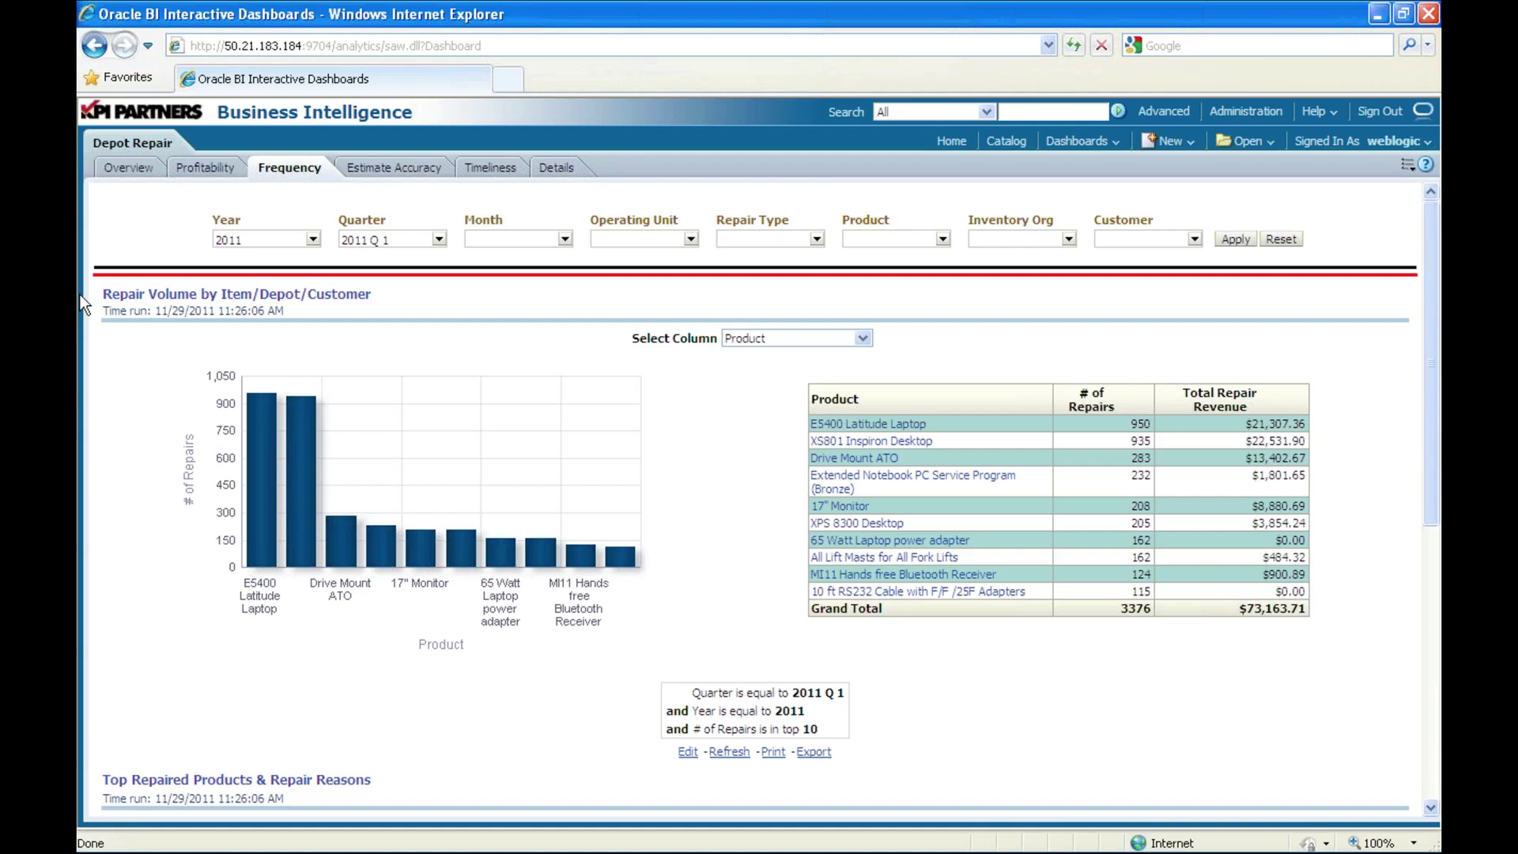
- Check the columns available for the repair volume breakdown, leaving it on Product
{"action": "left_click", "coordinate": [800, 340]}
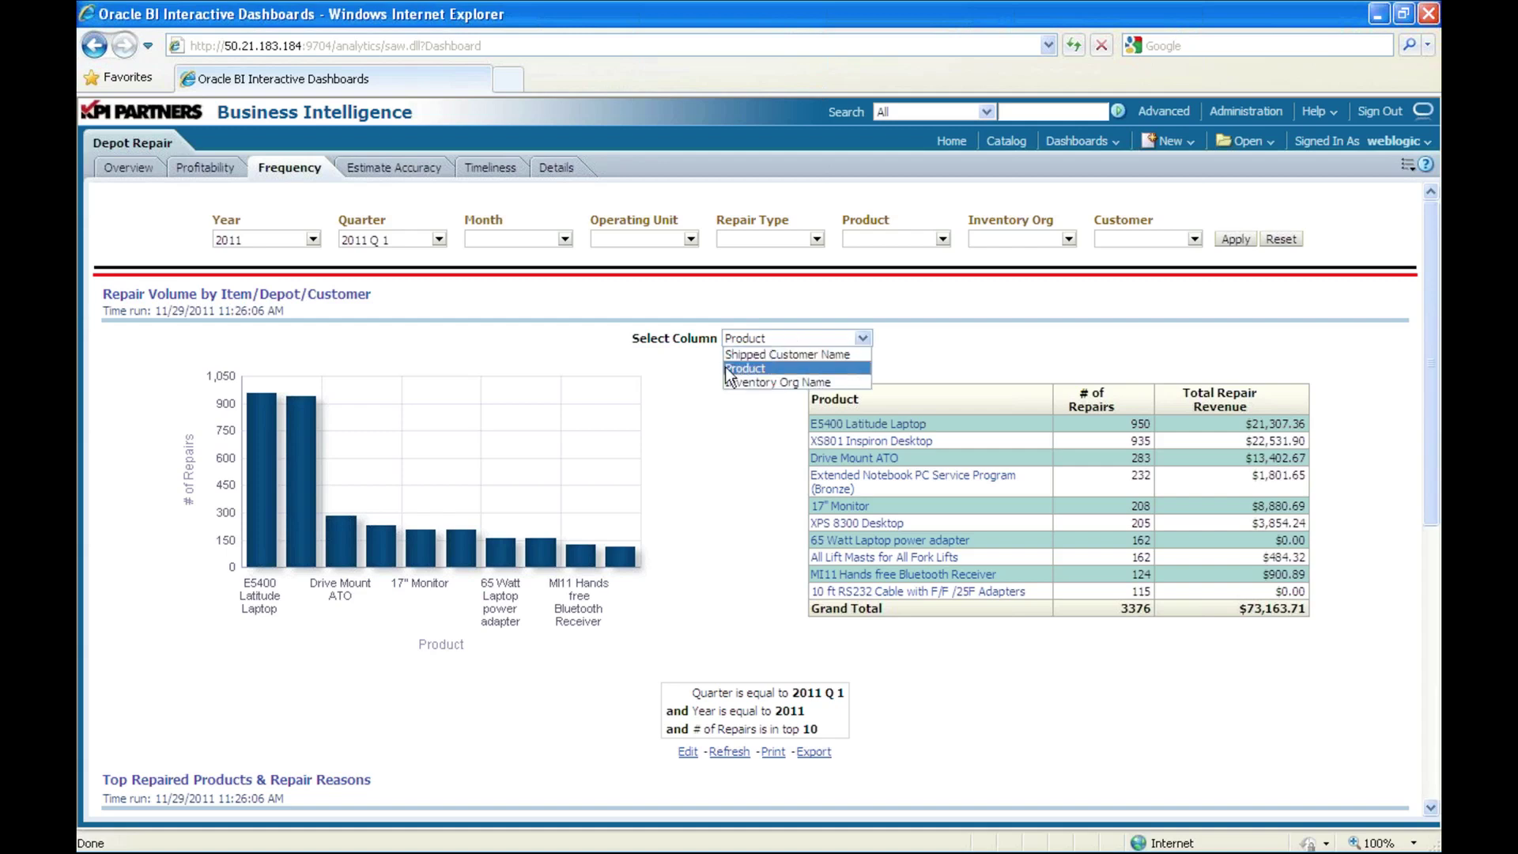
{"action": "left_click", "coordinate": [553, 306]}
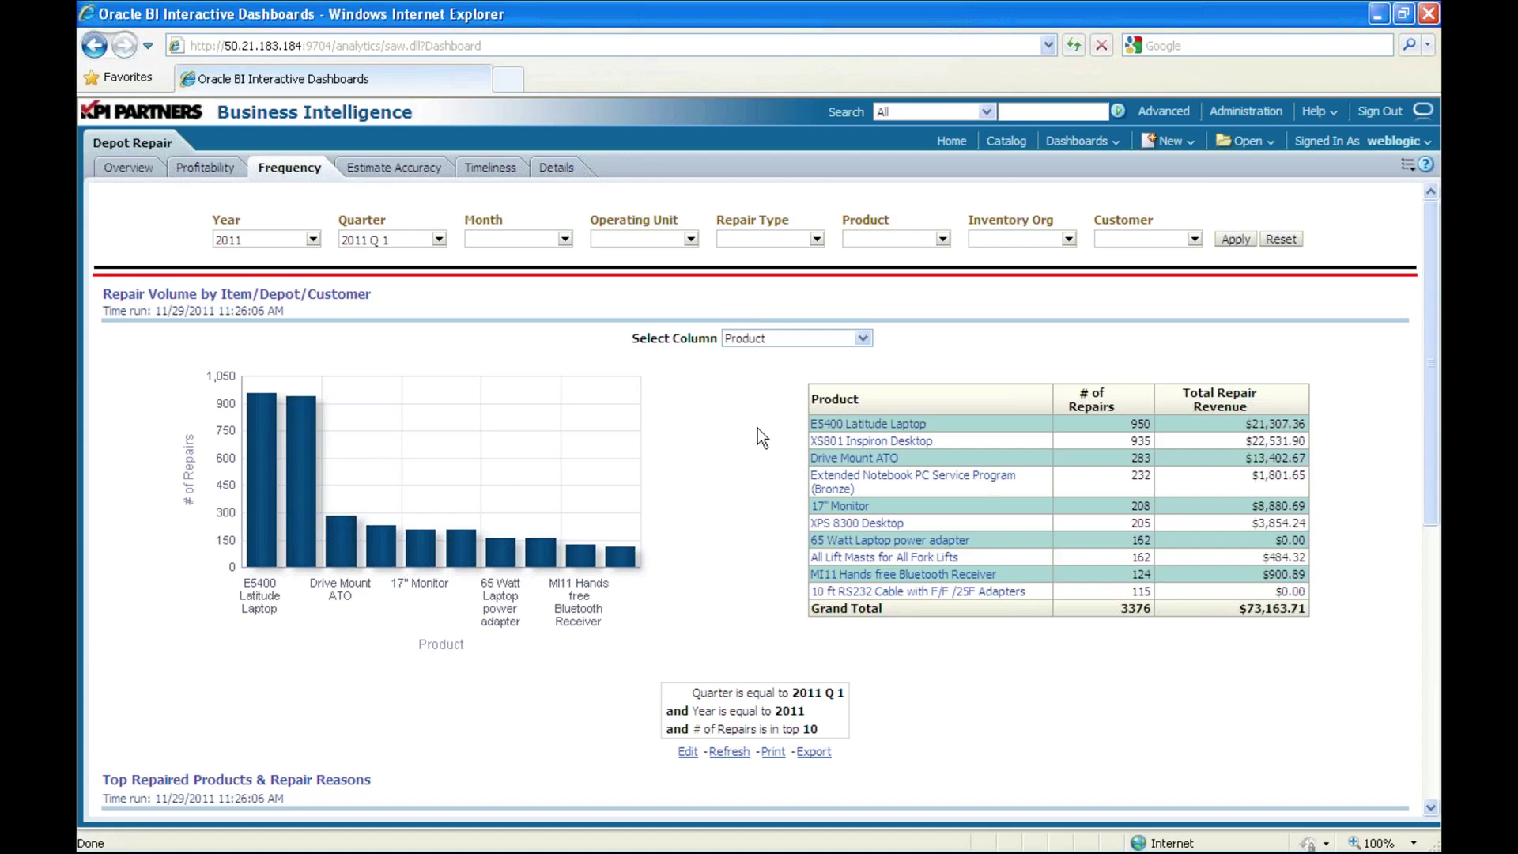
- Inspect the Frequency page's product repair bars, then return to the filter prompts and chart at the top
{"action": "scroll", "coordinate": [757, 429], "scroll_direction": "down", "scroll_amount": 5}
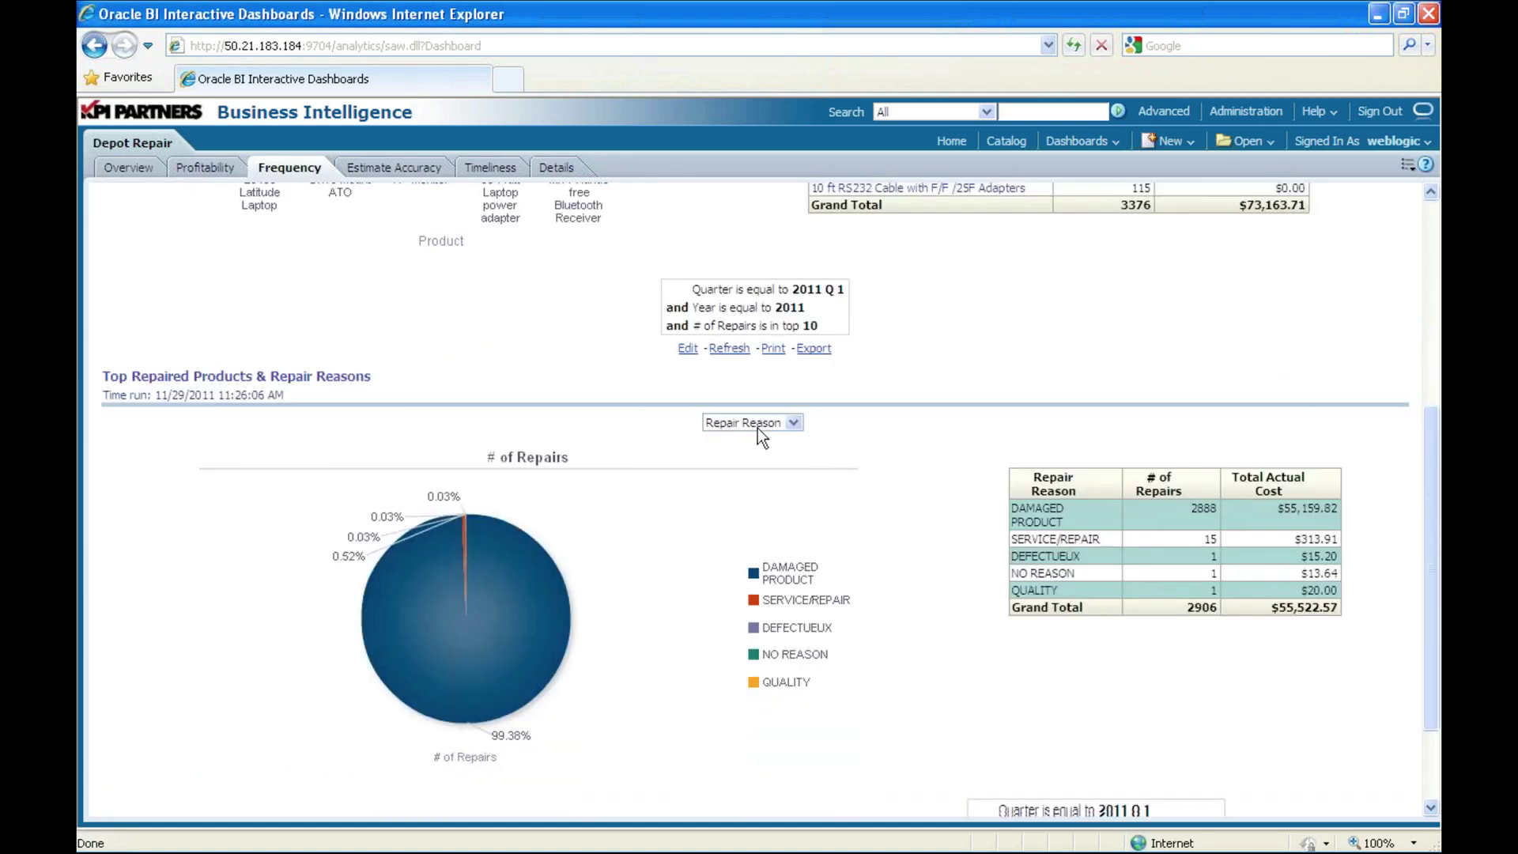
{"action": "scroll", "coordinate": [757, 429], "scroll_direction": "down", "scroll_amount": 1}
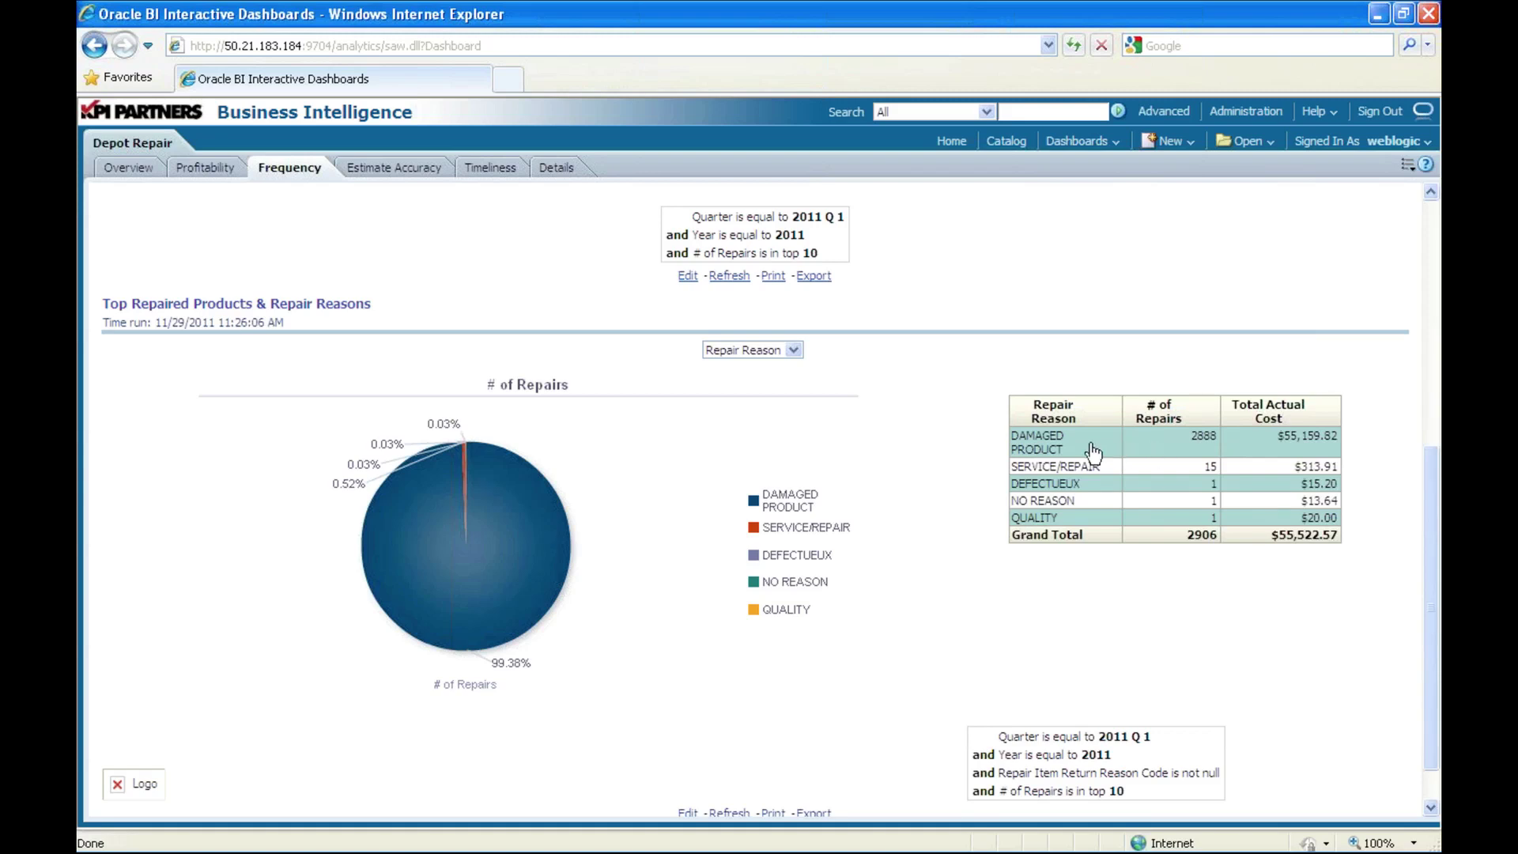
{"action": "mouse_move", "coordinate": [1090, 454]}
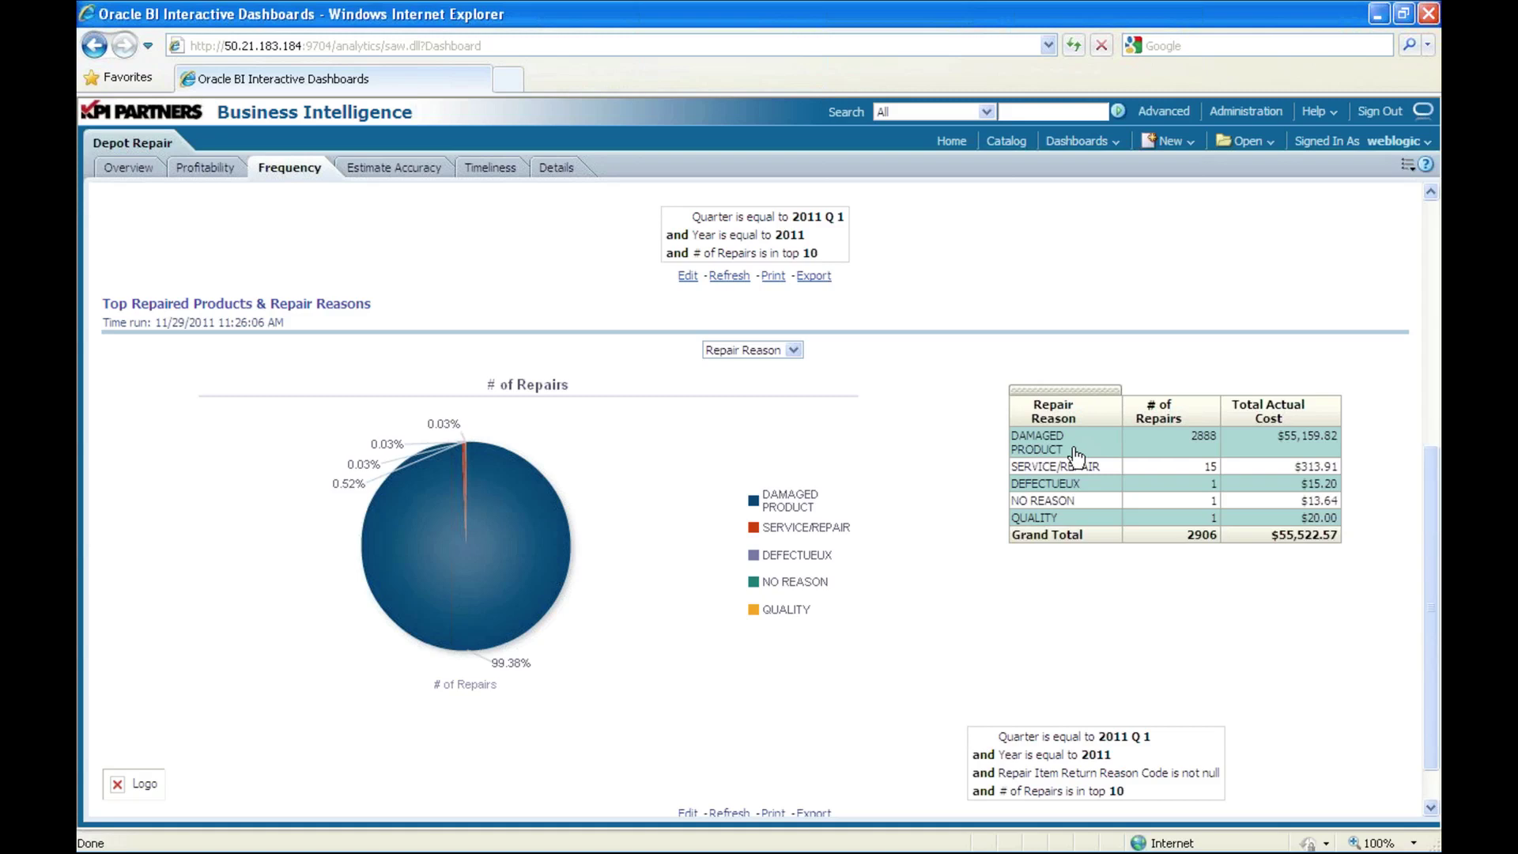
{"action": "mouse_move", "coordinate": [1208, 462]}
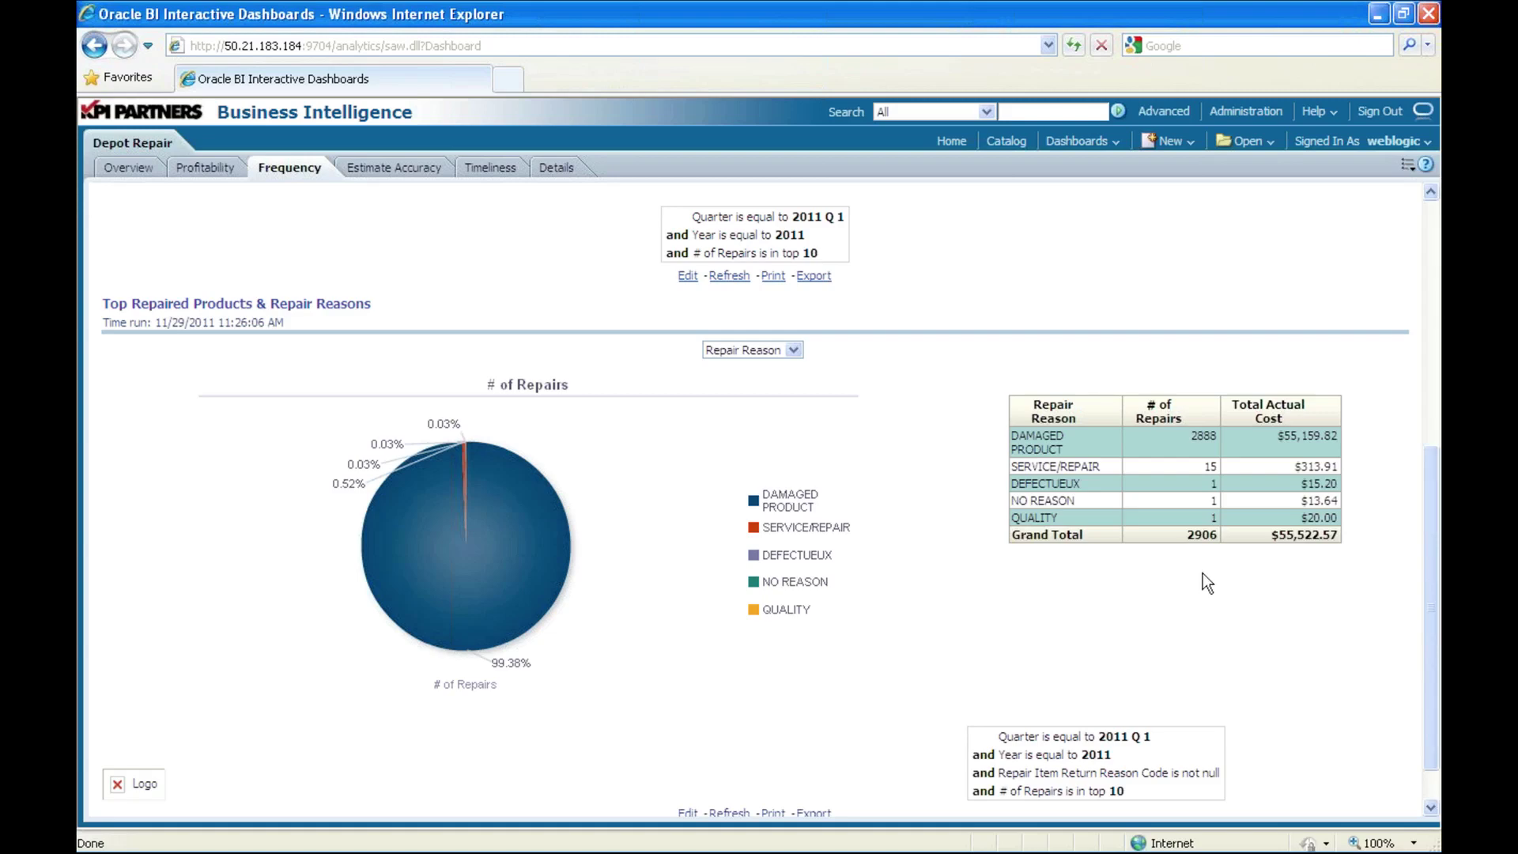
{"action": "scroll", "coordinate": [1205, 582], "scroll_direction": "up", "scroll_amount": 1}
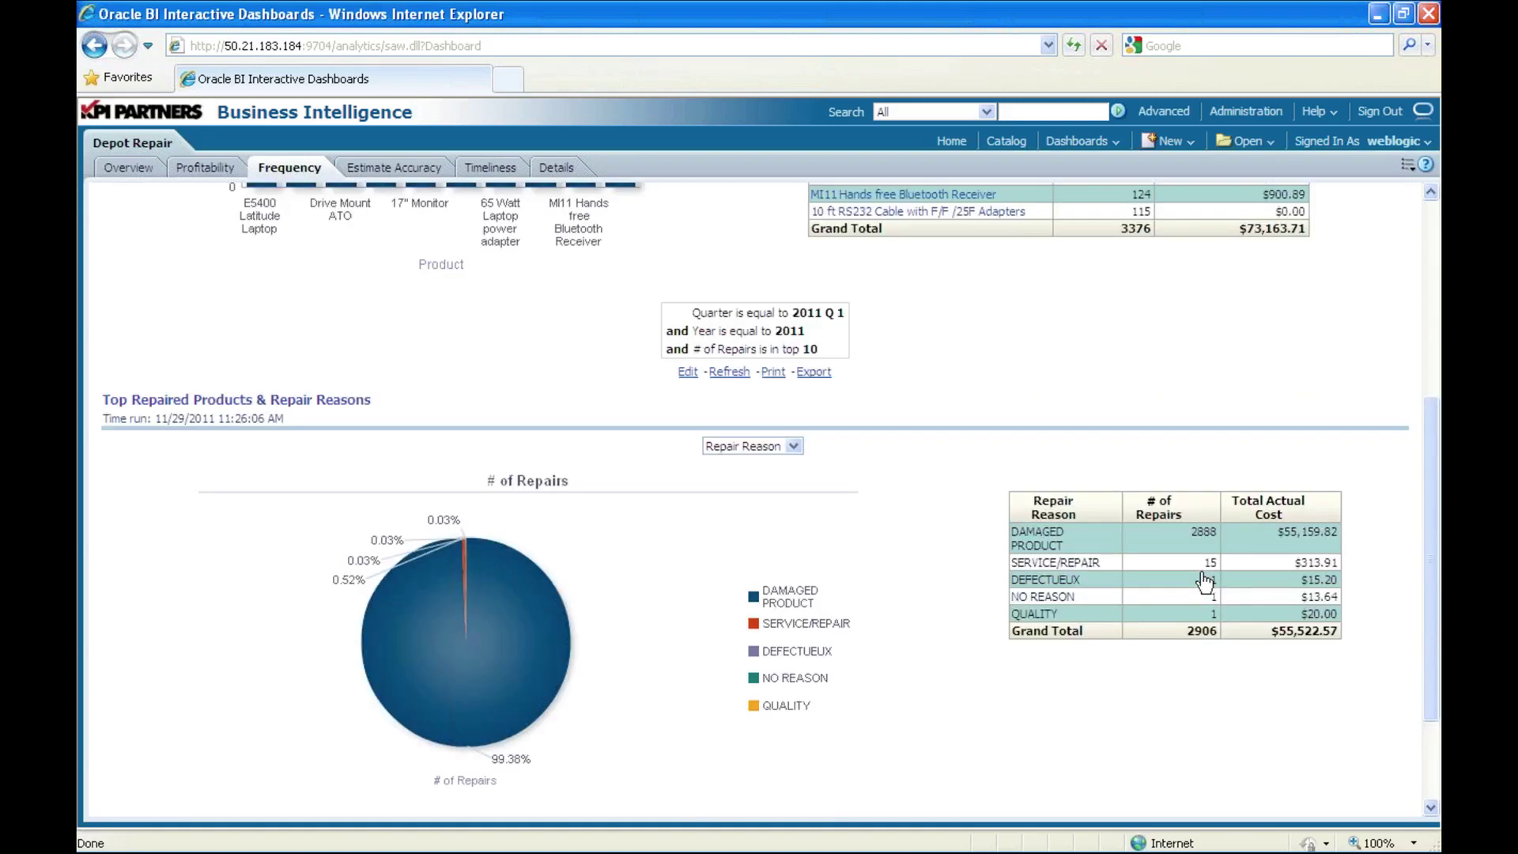
{"action": "scroll", "coordinate": [1204, 582], "scroll_direction": "up", "scroll_amount": 3}
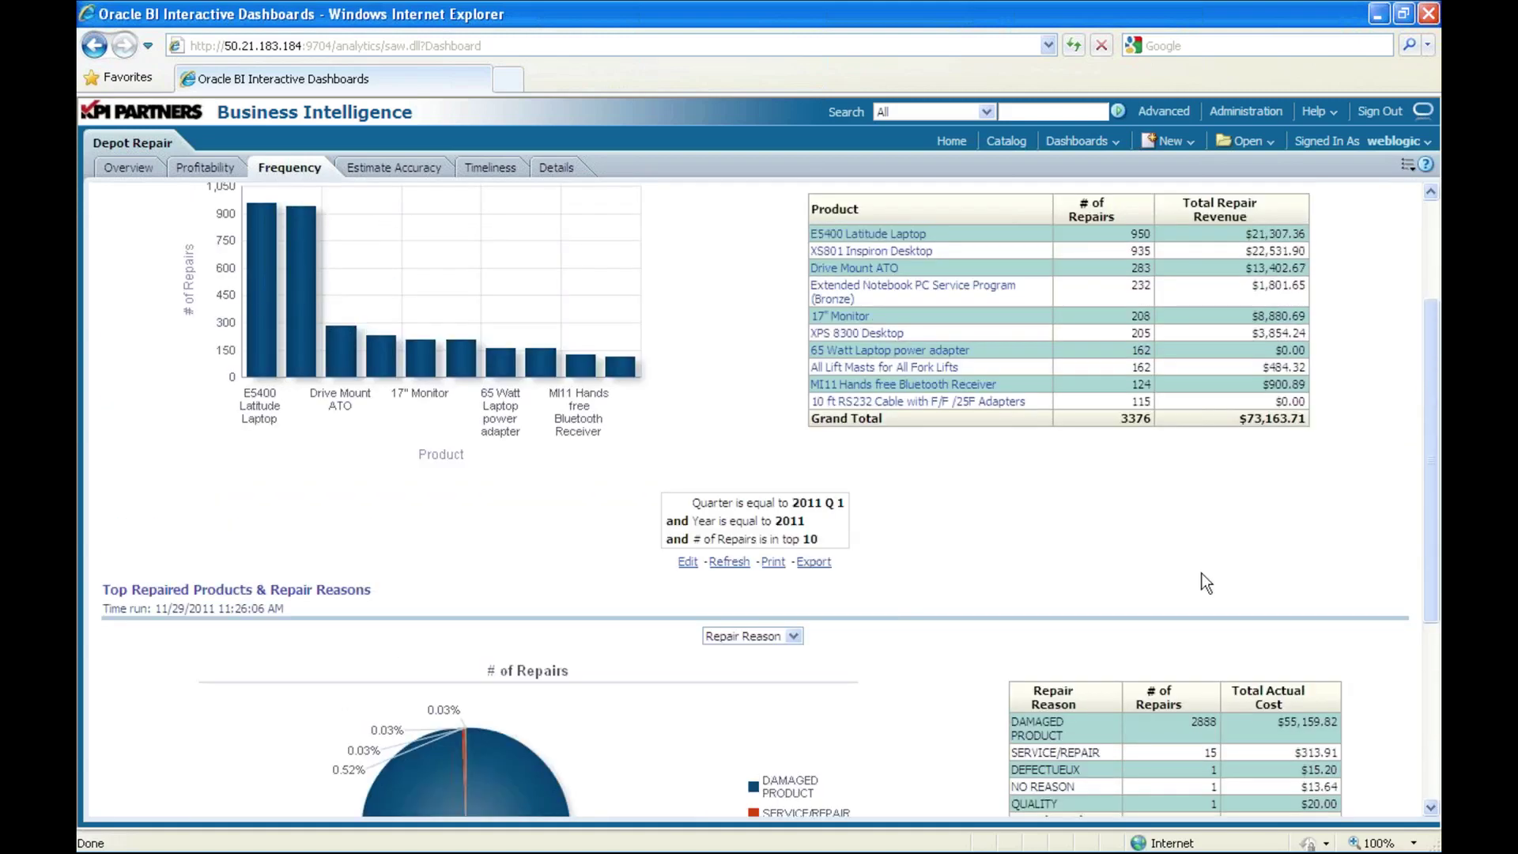
{"action": "scroll", "coordinate": [1204, 582], "scroll_direction": "up", "scroll_amount": 3}
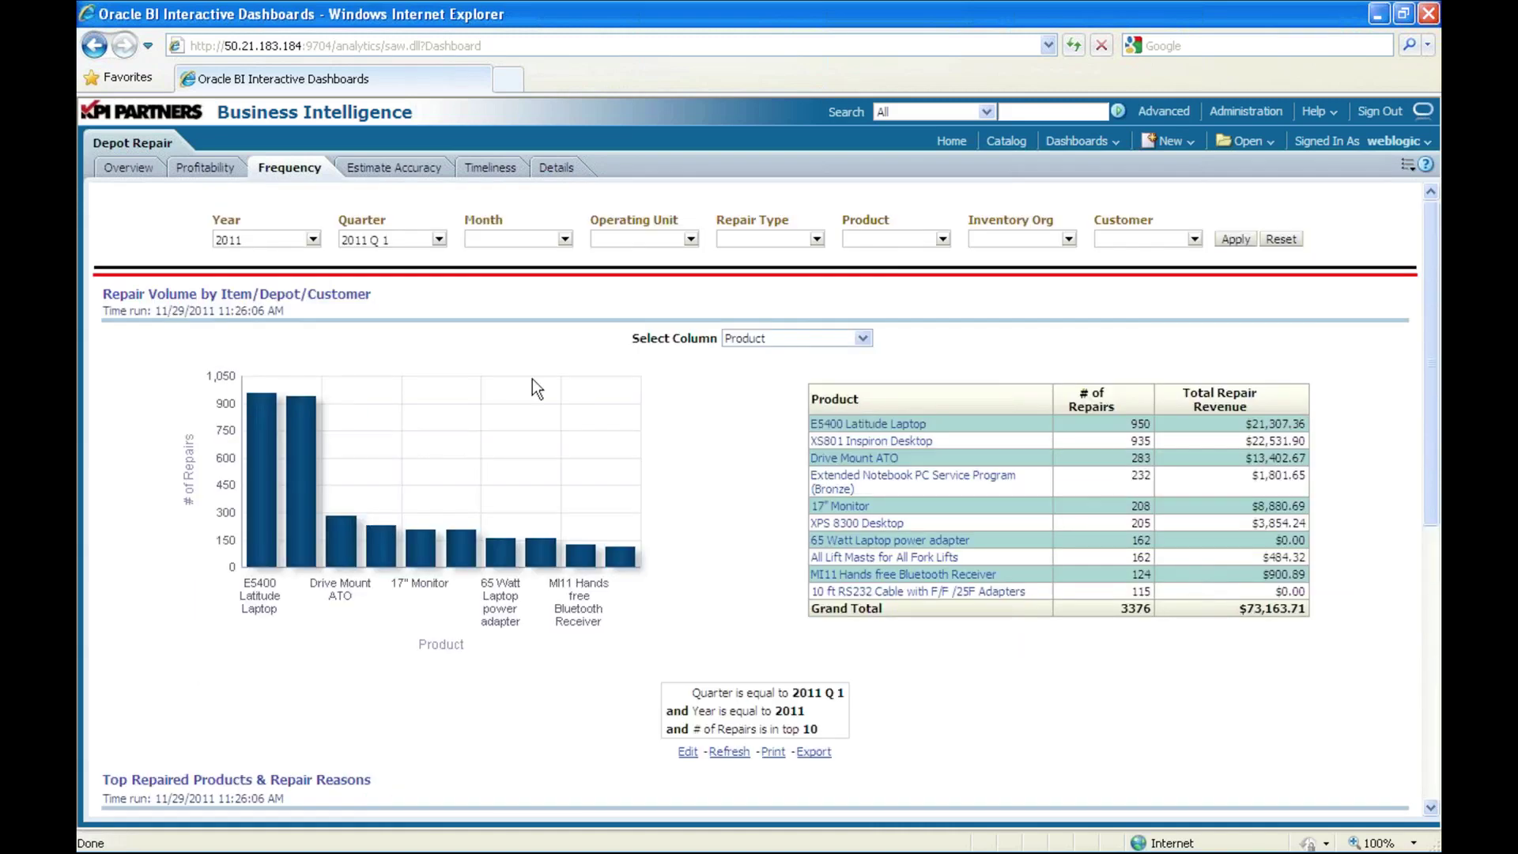
- Show the Estimate Accuracy page with the charge discrepancy report grouped by Agreement
{"action": "left_click", "coordinate": [373, 169]}
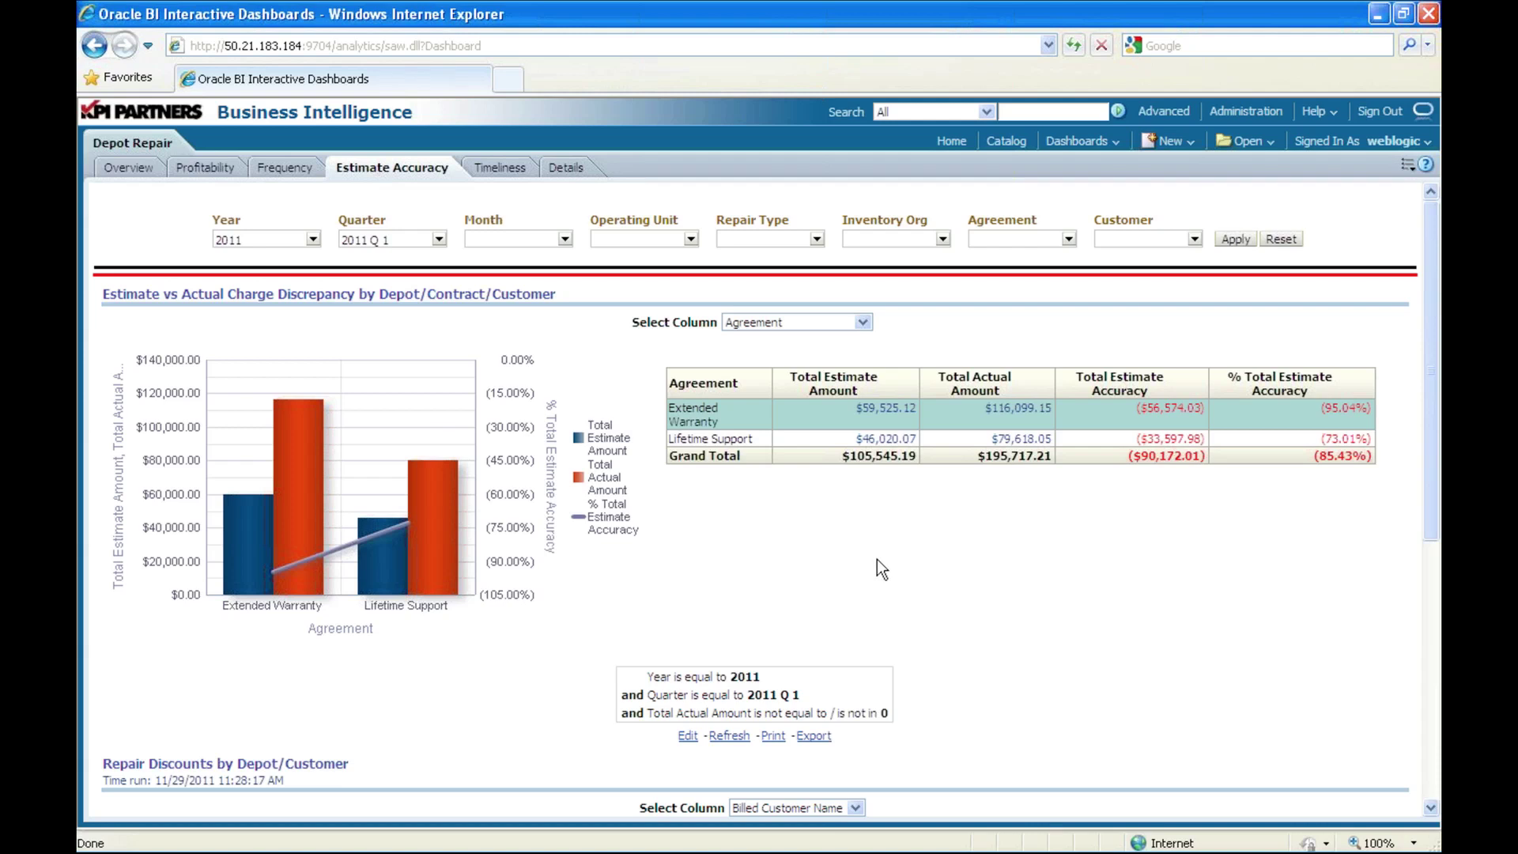
{"action": "left_click", "coordinate": [761, 321]}
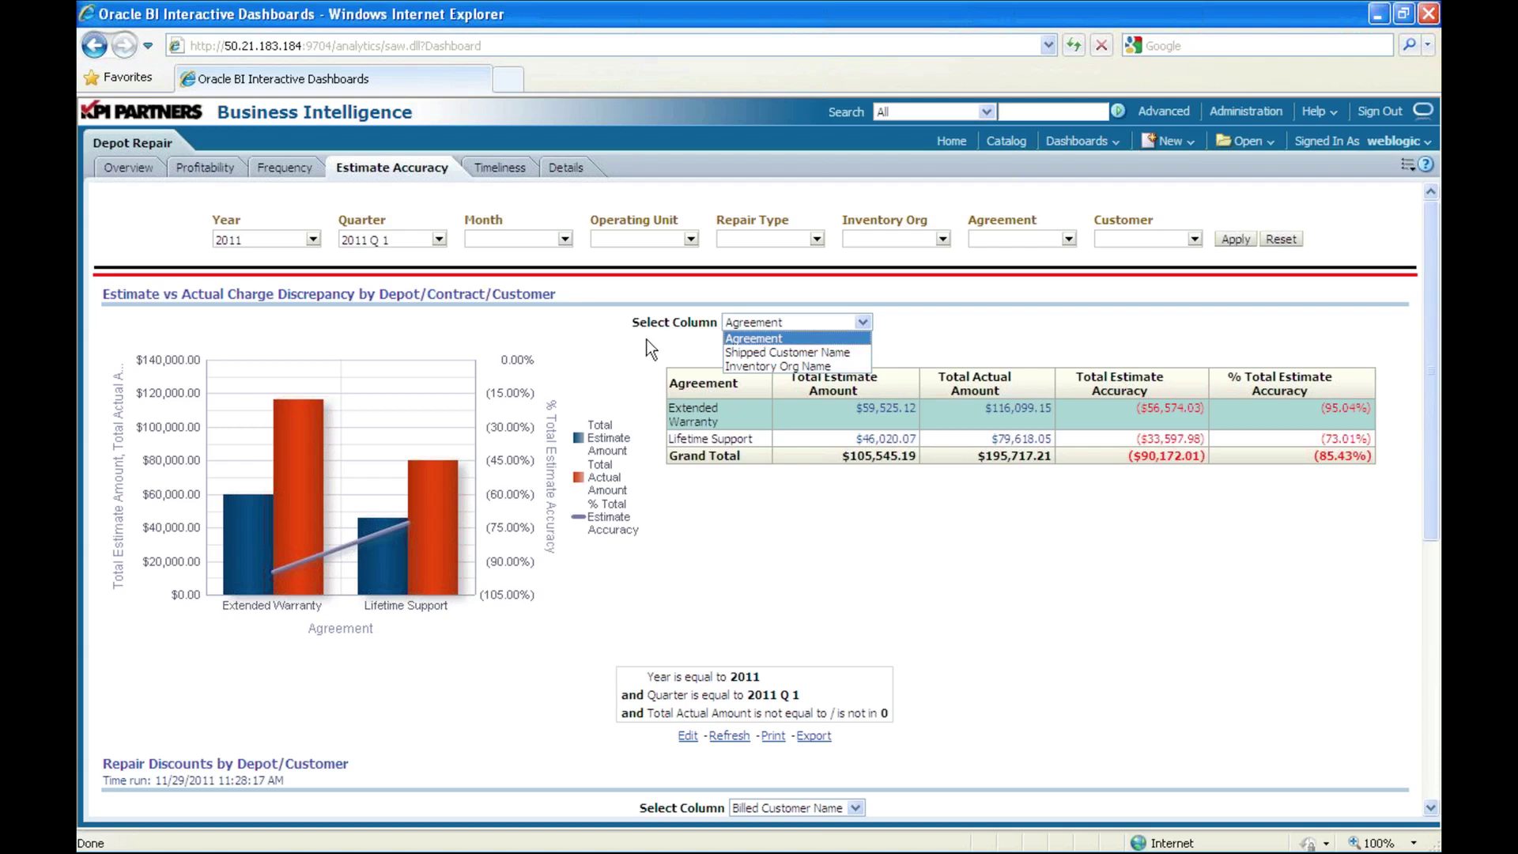
{"action": "left_click", "coordinate": [752, 338]}
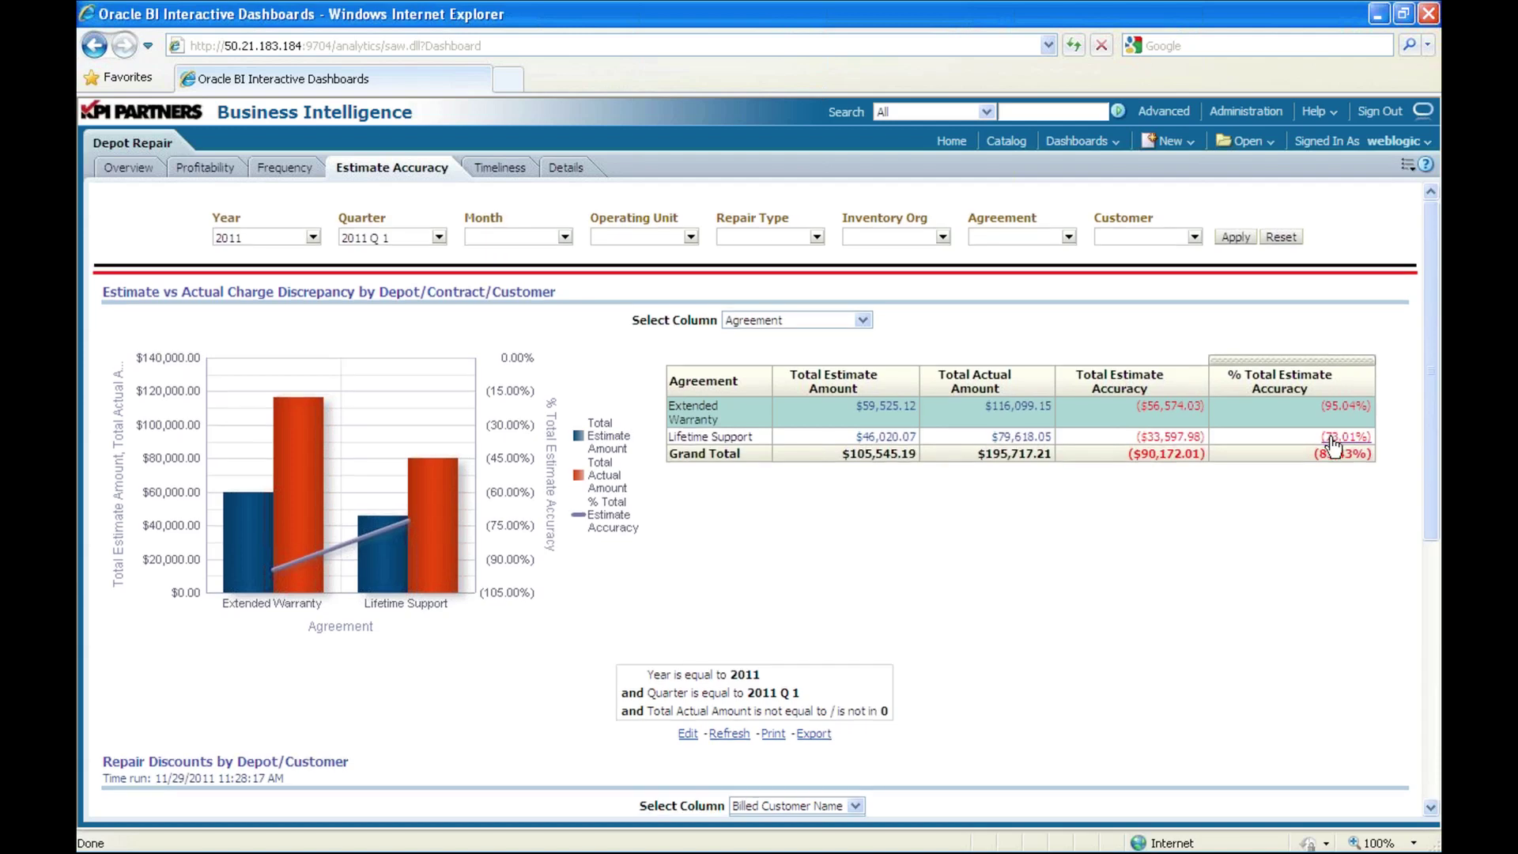
- Bring the Repair Discounts by Depot/Customer chart and table into view
{"action": "scroll", "coordinate": [1330, 438], "scroll_direction": "down", "scroll_amount": 10}
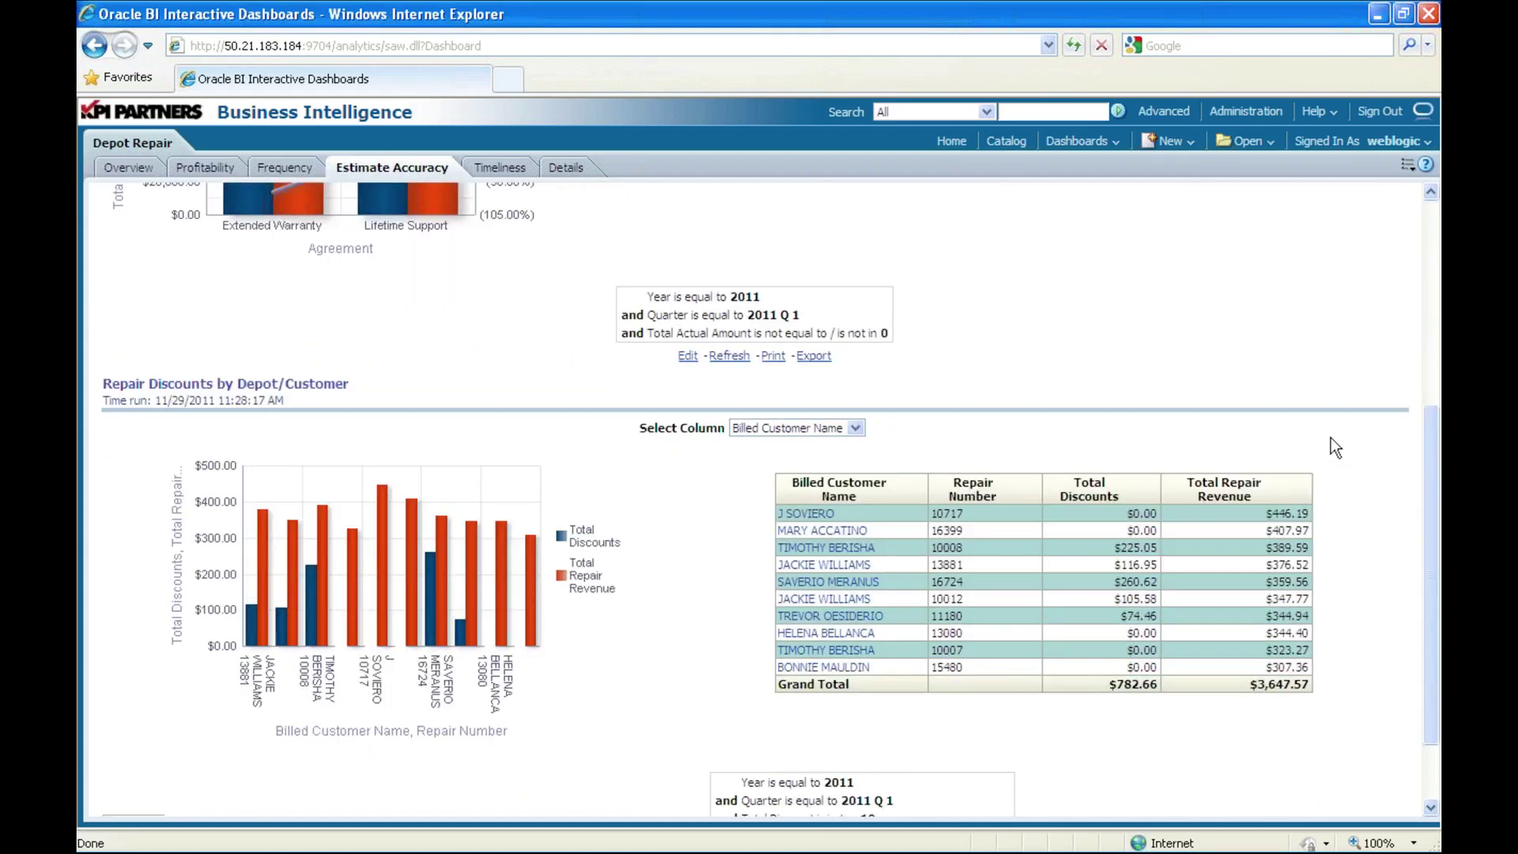
{"action": "scroll", "coordinate": [1330, 440], "scroll_direction": "down", "scroll_amount": 1}
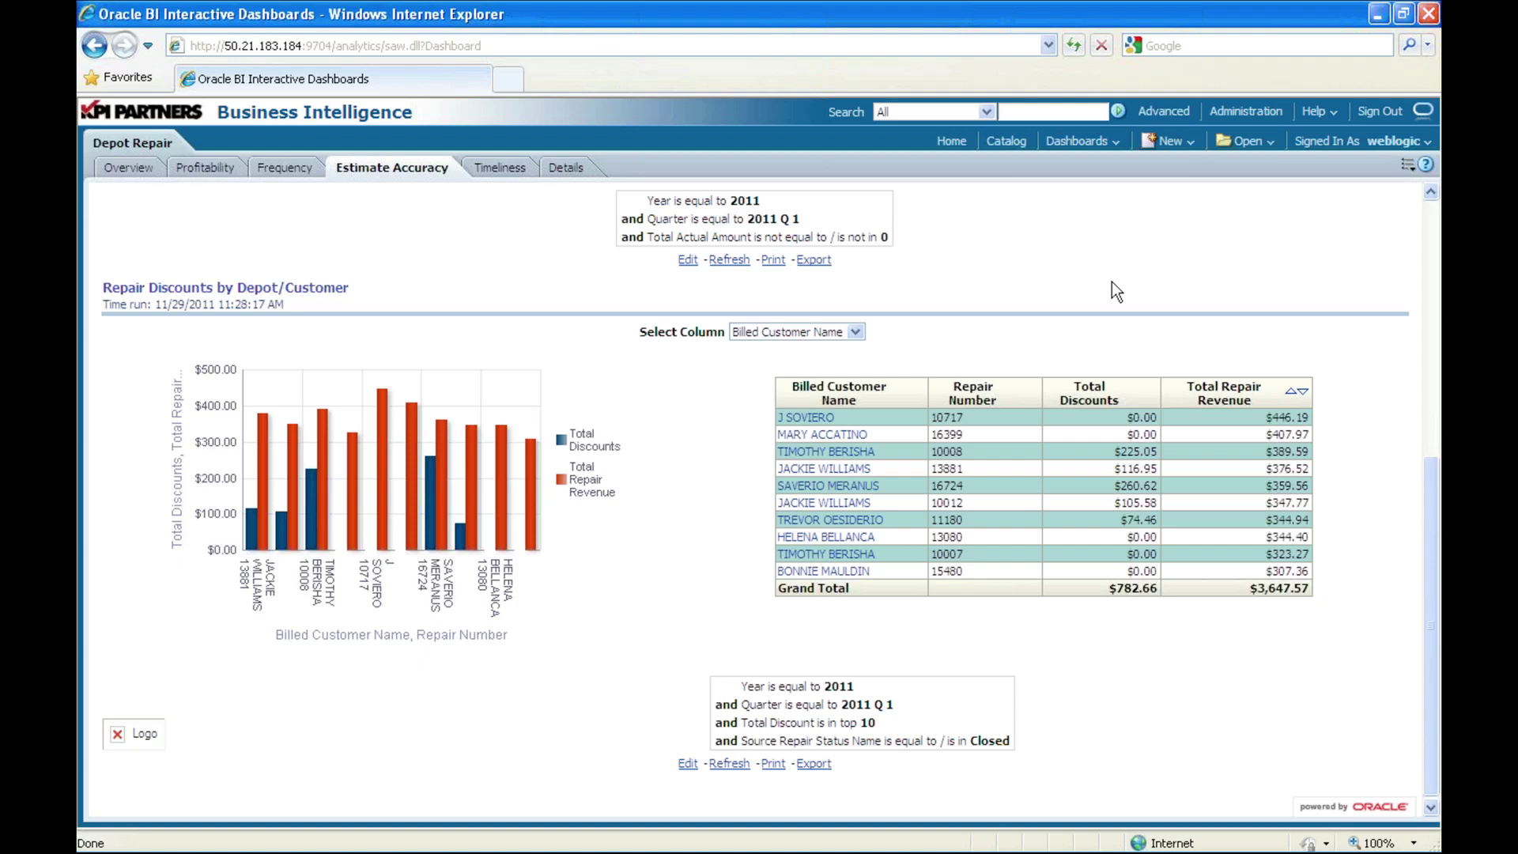
- Review the Timeliness page's Repair Order Backlog chart and pivot table: 2 on Hold, 493 Open
{"action": "left_click", "coordinate": [513, 172]}
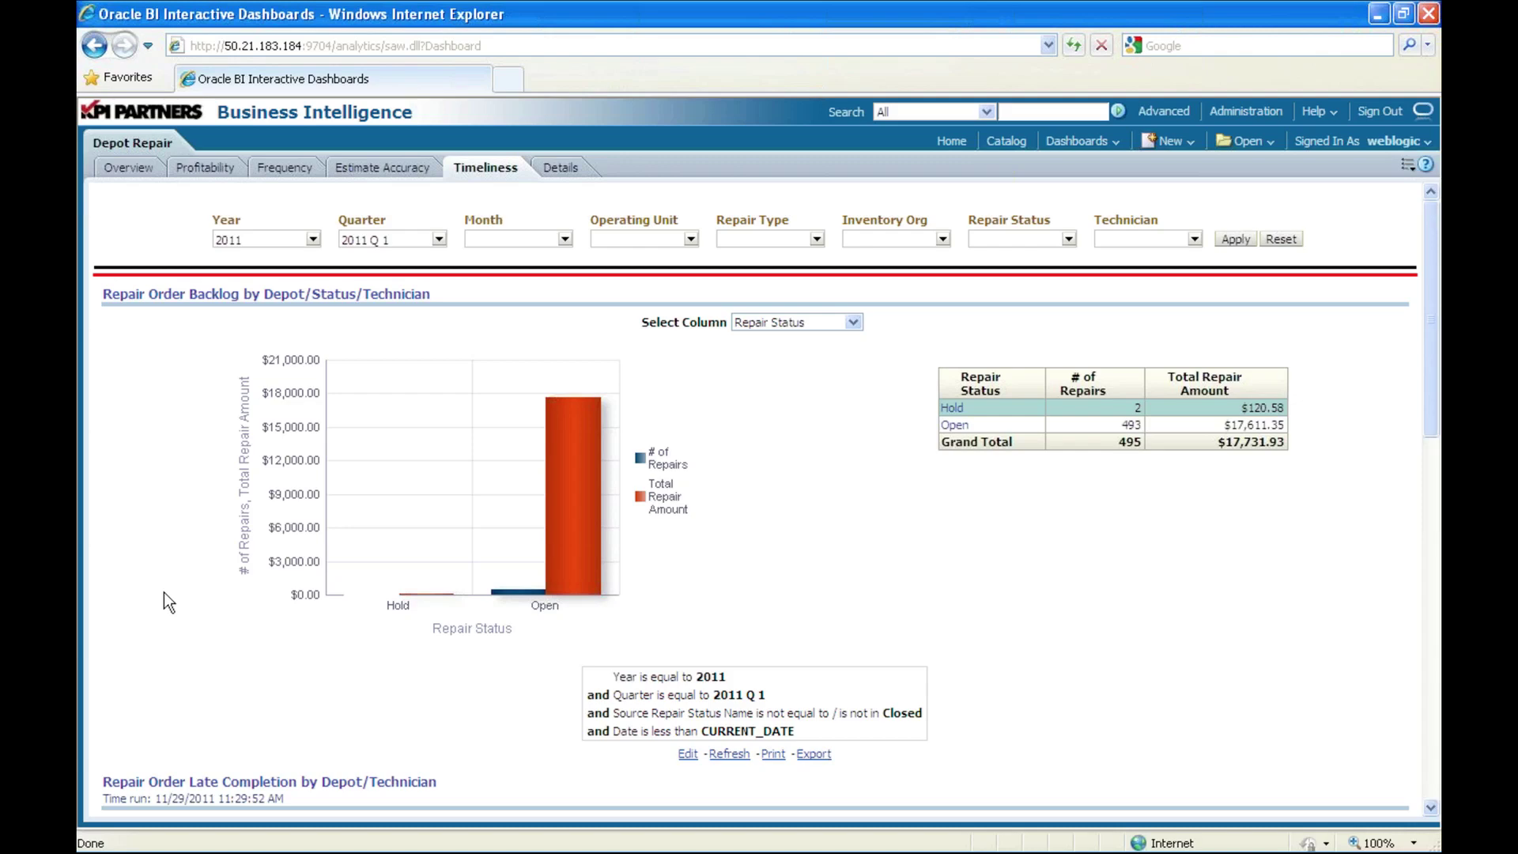
{"action": "scroll", "coordinate": [163, 593], "scroll_direction": "down", "scroll_amount": 3}
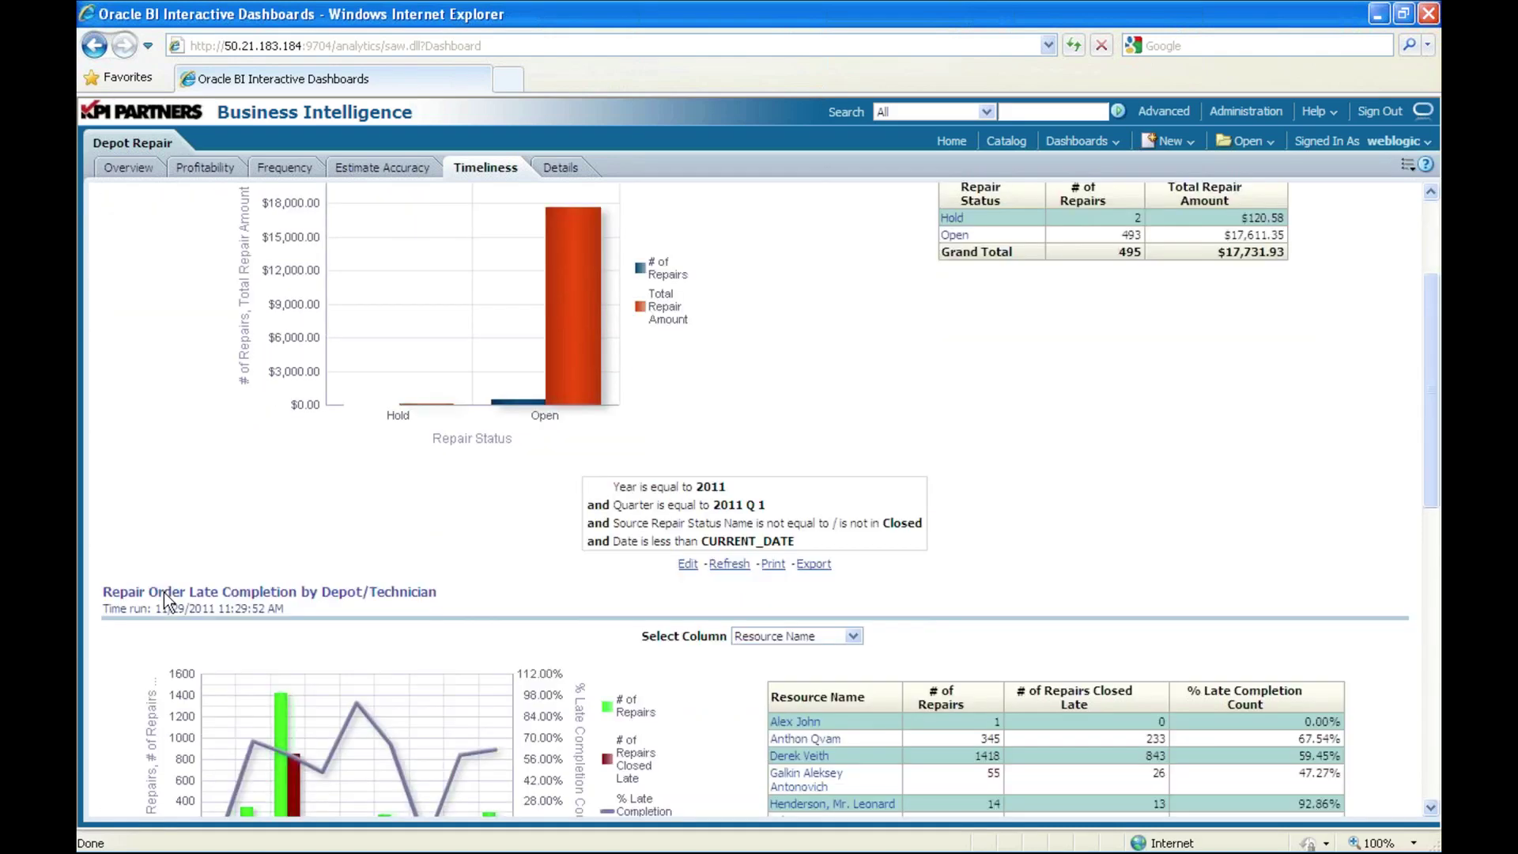
{"action": "scroll", "coordinate": [163, 601], "scroll_direction": "up", "scroll_amount": 3}
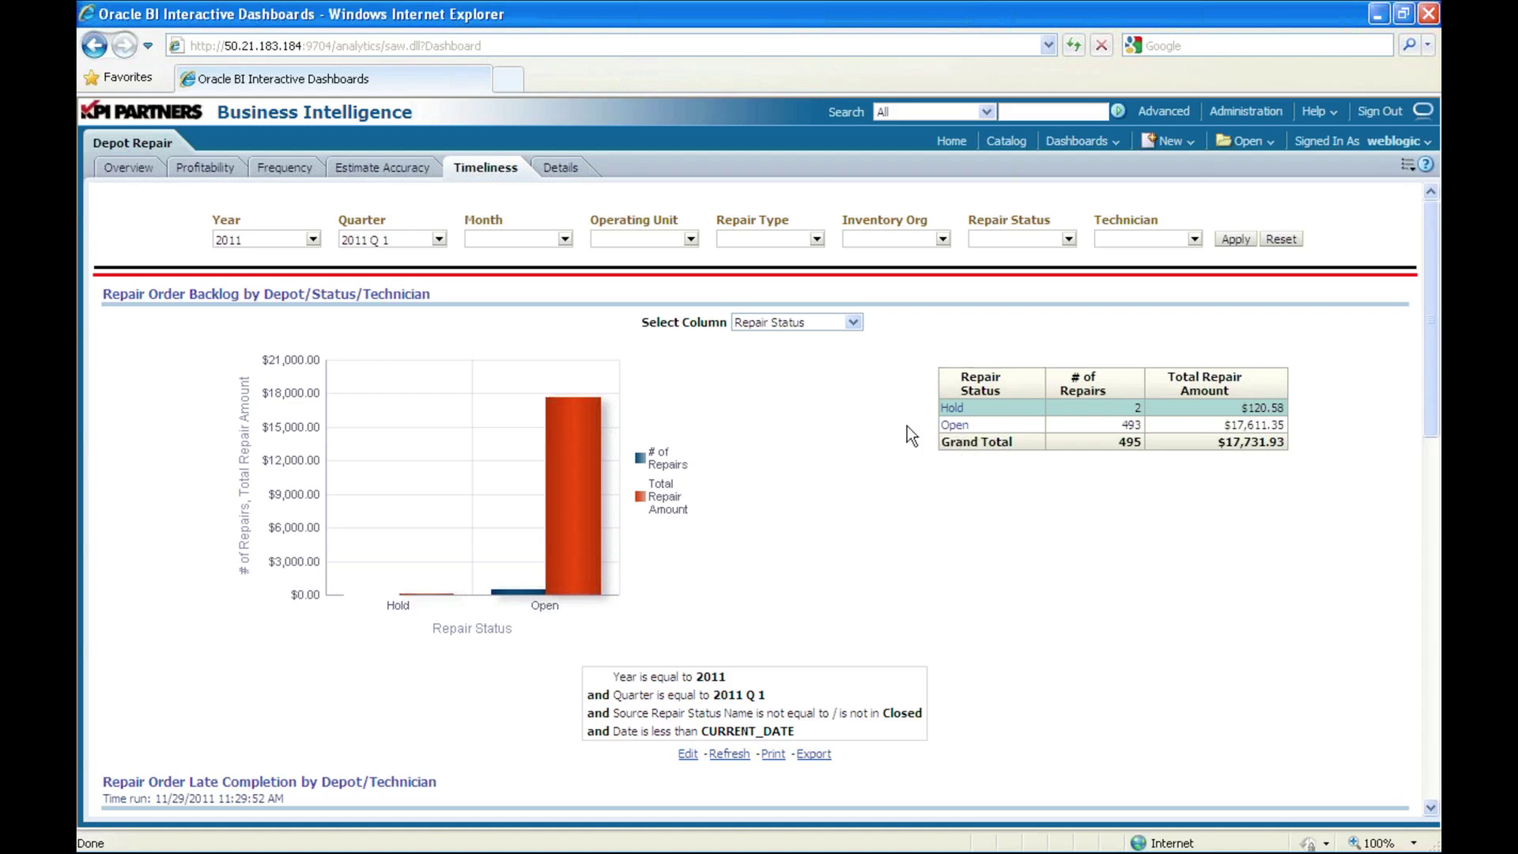
{"action": "mouse_move", "coordinate": [951, 410]}
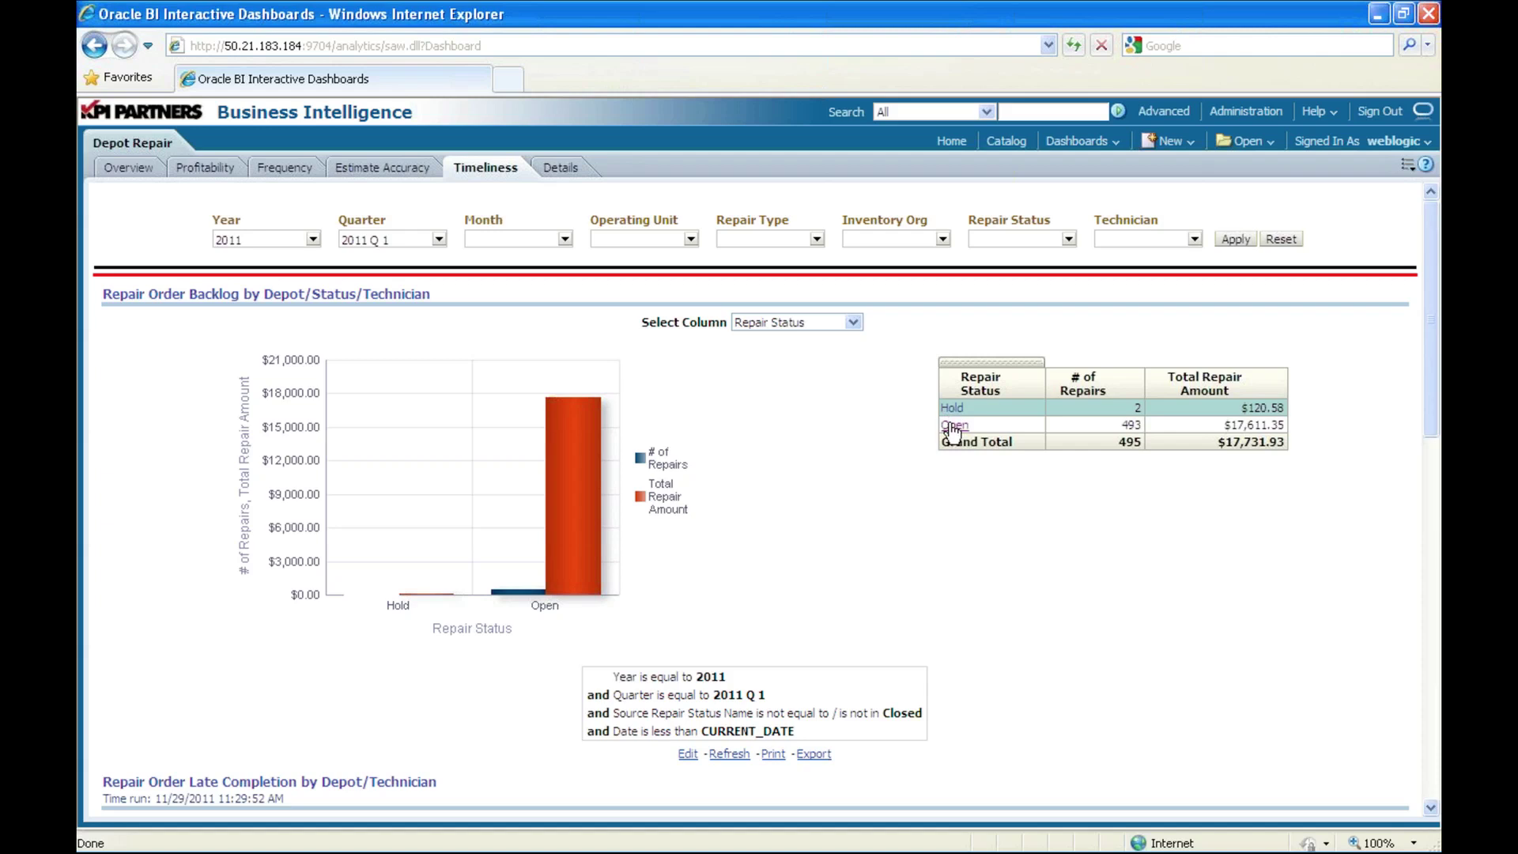
{"action": "mouse_move", "coordinate": [1116, 437]}
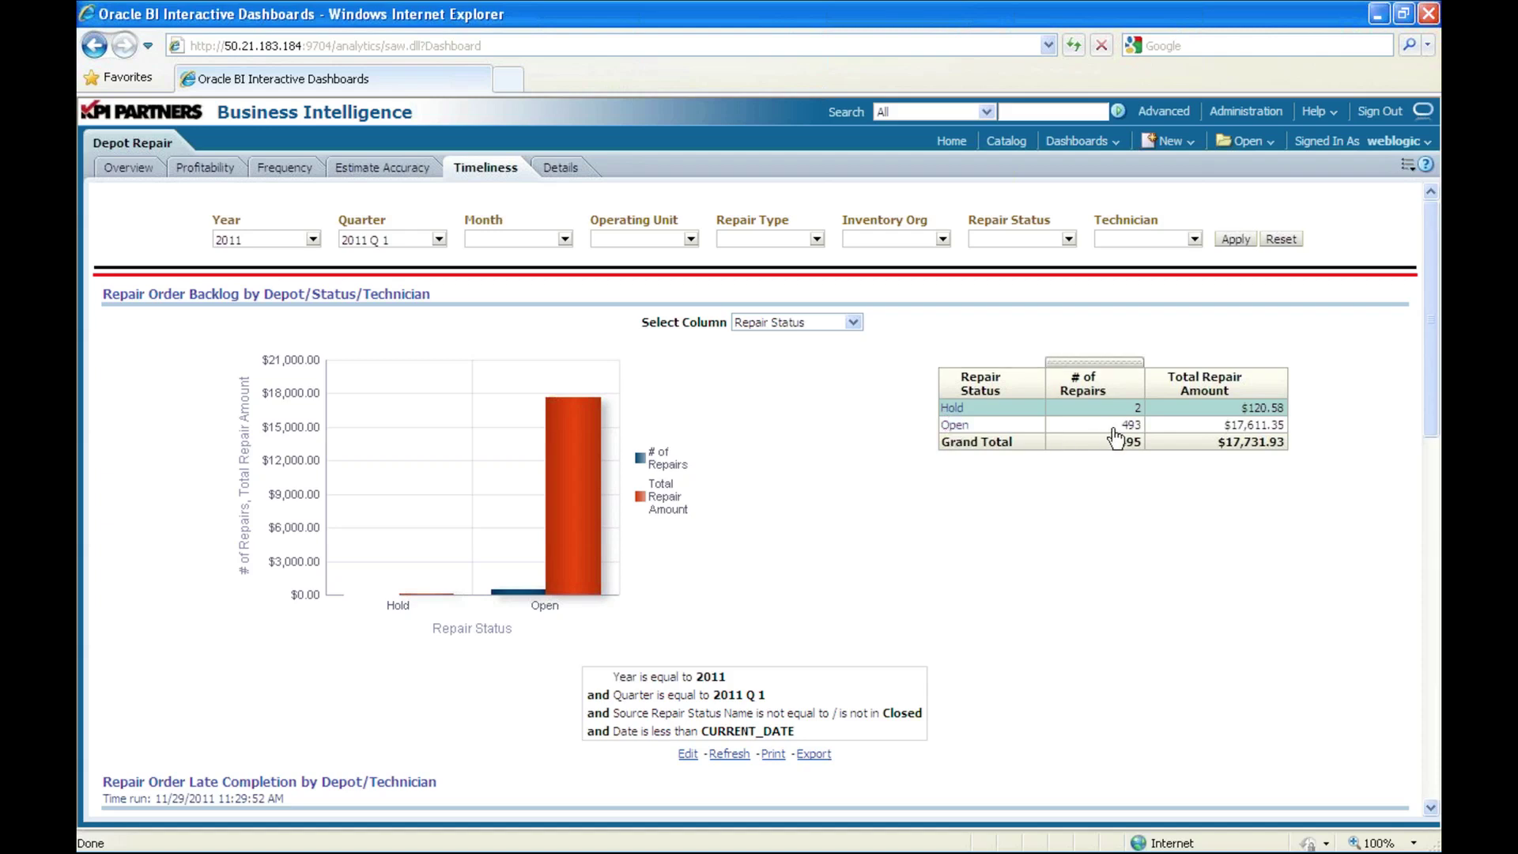
{"action": "mouse_move", "coordinate": [1233, 435]}
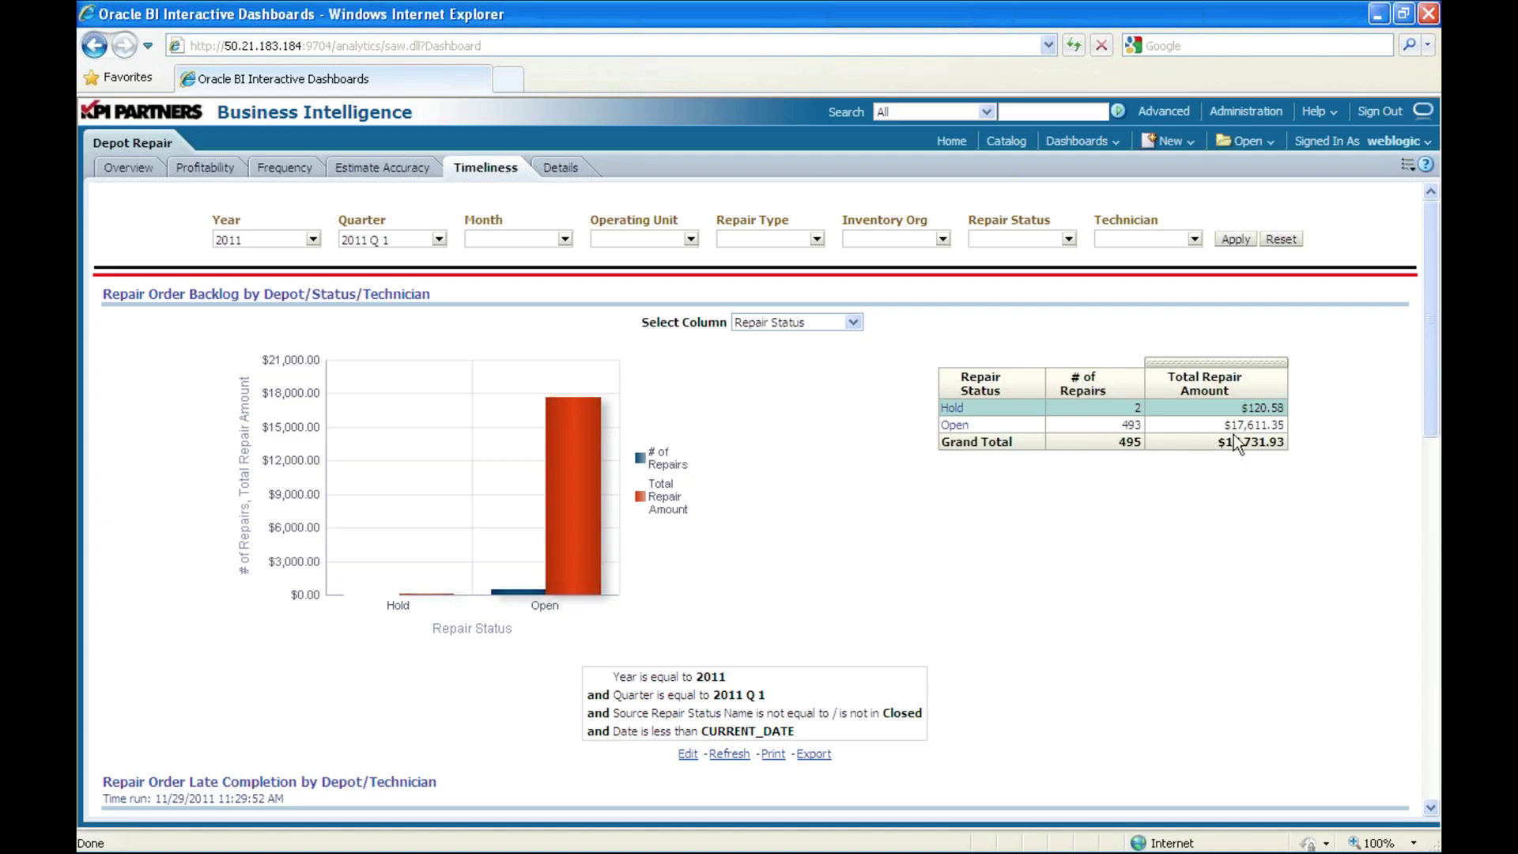
{"action": "mouse_move", "coordinate": [1015, 427]}
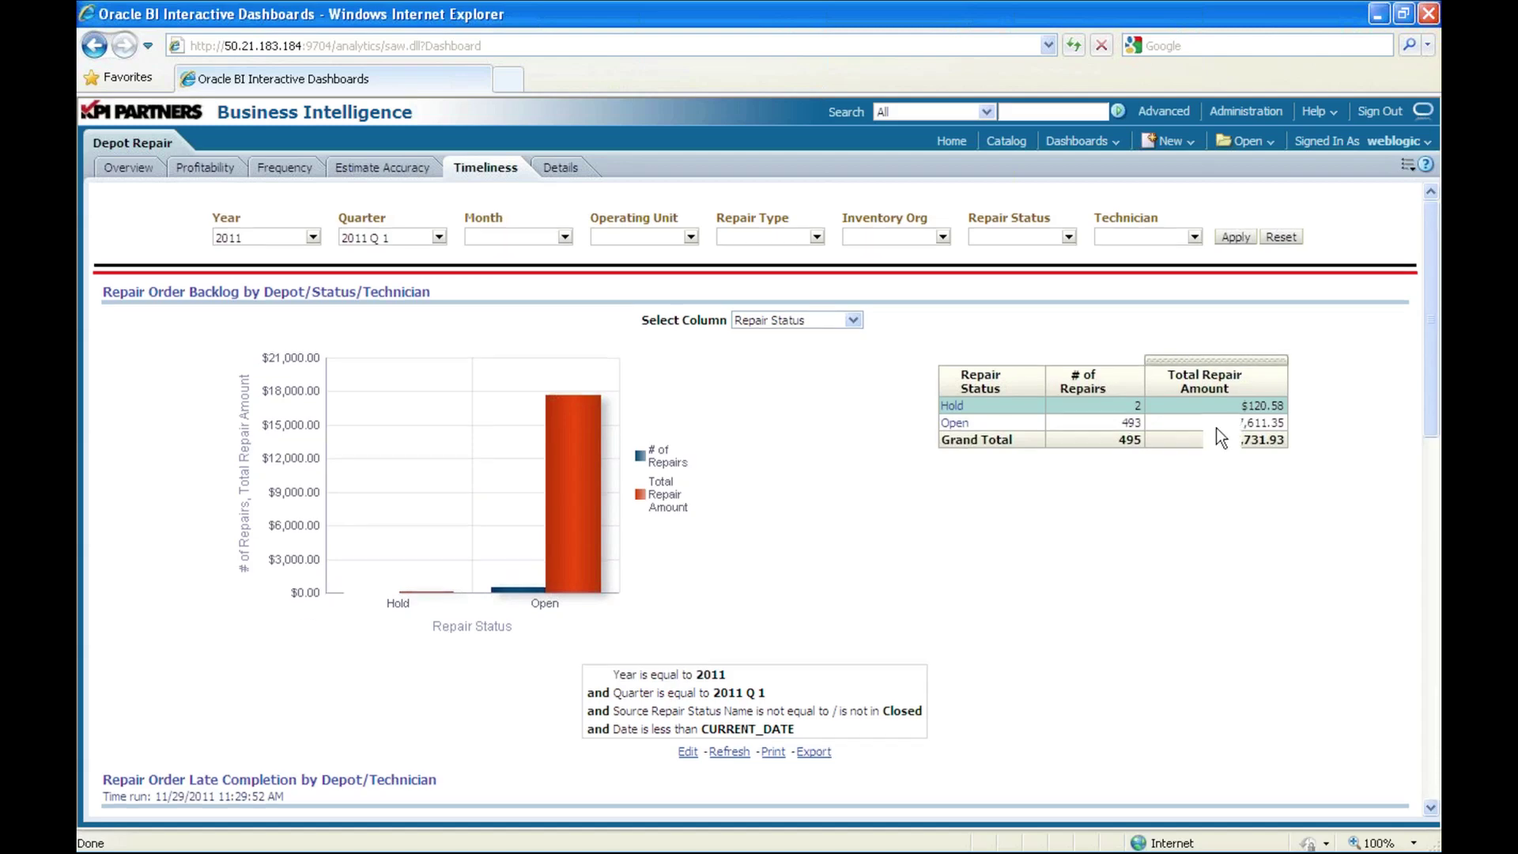
- Bring the Repair Order Late Completion by Depot/Technician chart and table into view
{"action": "scroll", "coordinate": [1218, 435], "scroll_direction": "down", "scroll_amount": 5}
{"action": "scroll", "coordinate": [1216, 428], "scroll_direction": "down", "scroll_amount": 4}
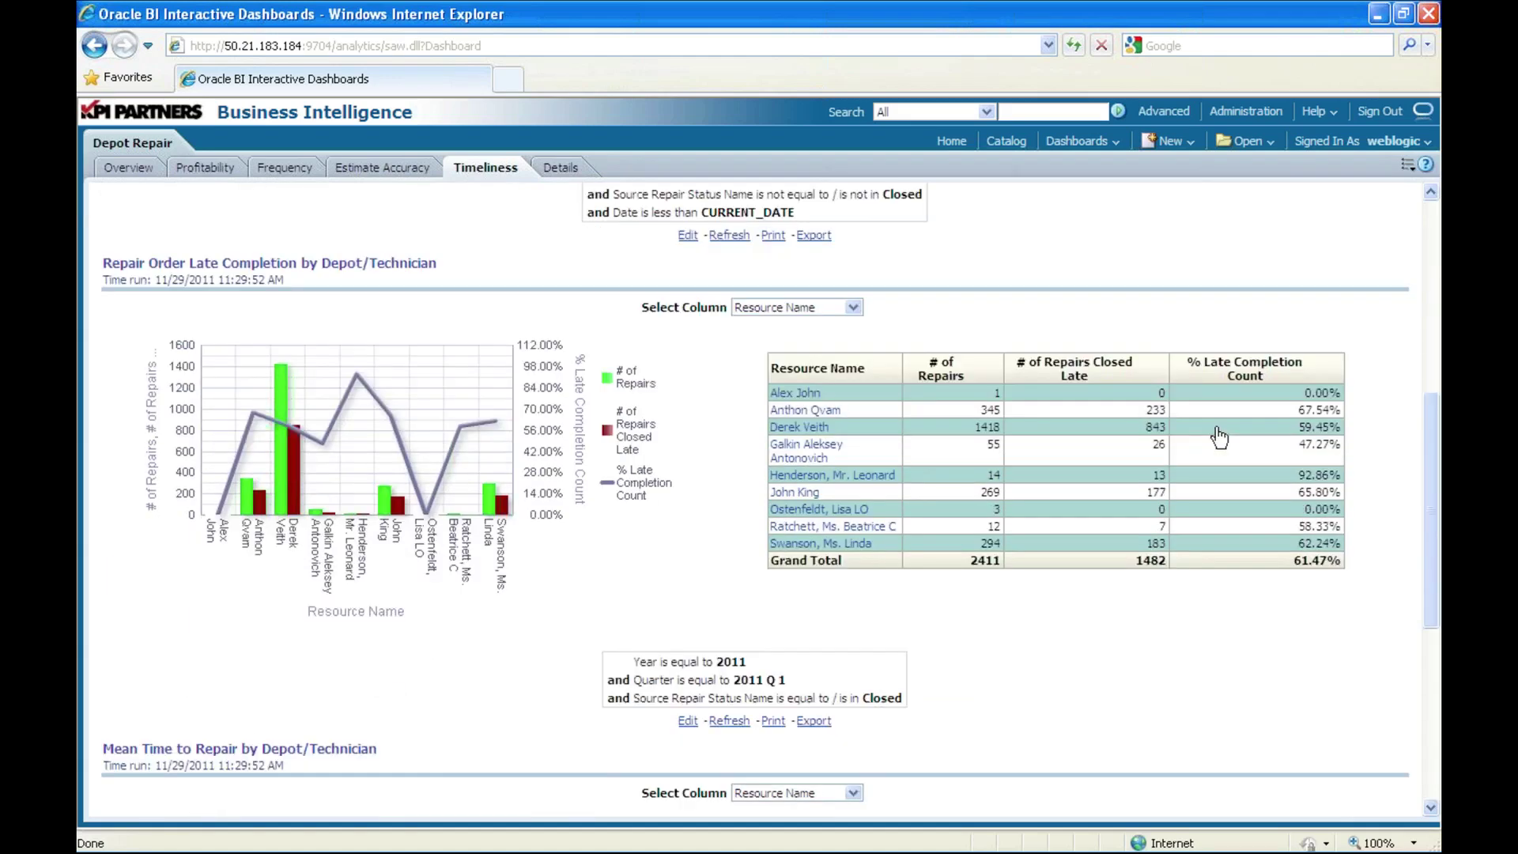
{"action": "scroll", "coordinate": [1217, 434], "scroll_direction": "down", "scroll_amount": 1}
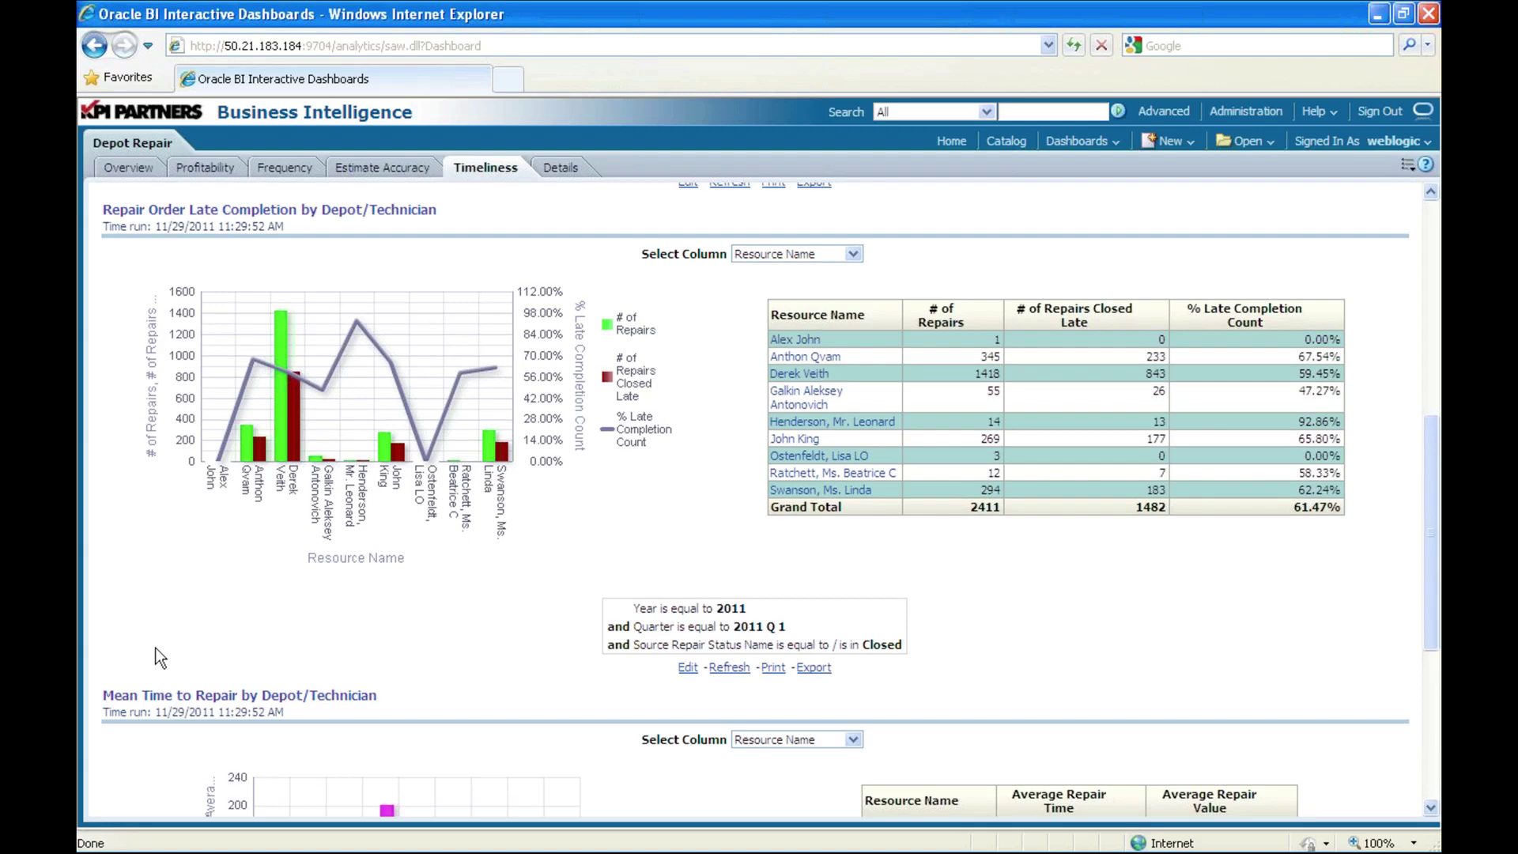
- Pass the Mean Time to Repair section and switch to the Details page of 2011 Q1 repair orders
{"action": "scroll", "coordinate": [159, 656], "scroll_direction": "down", "scroll_amount": 4}
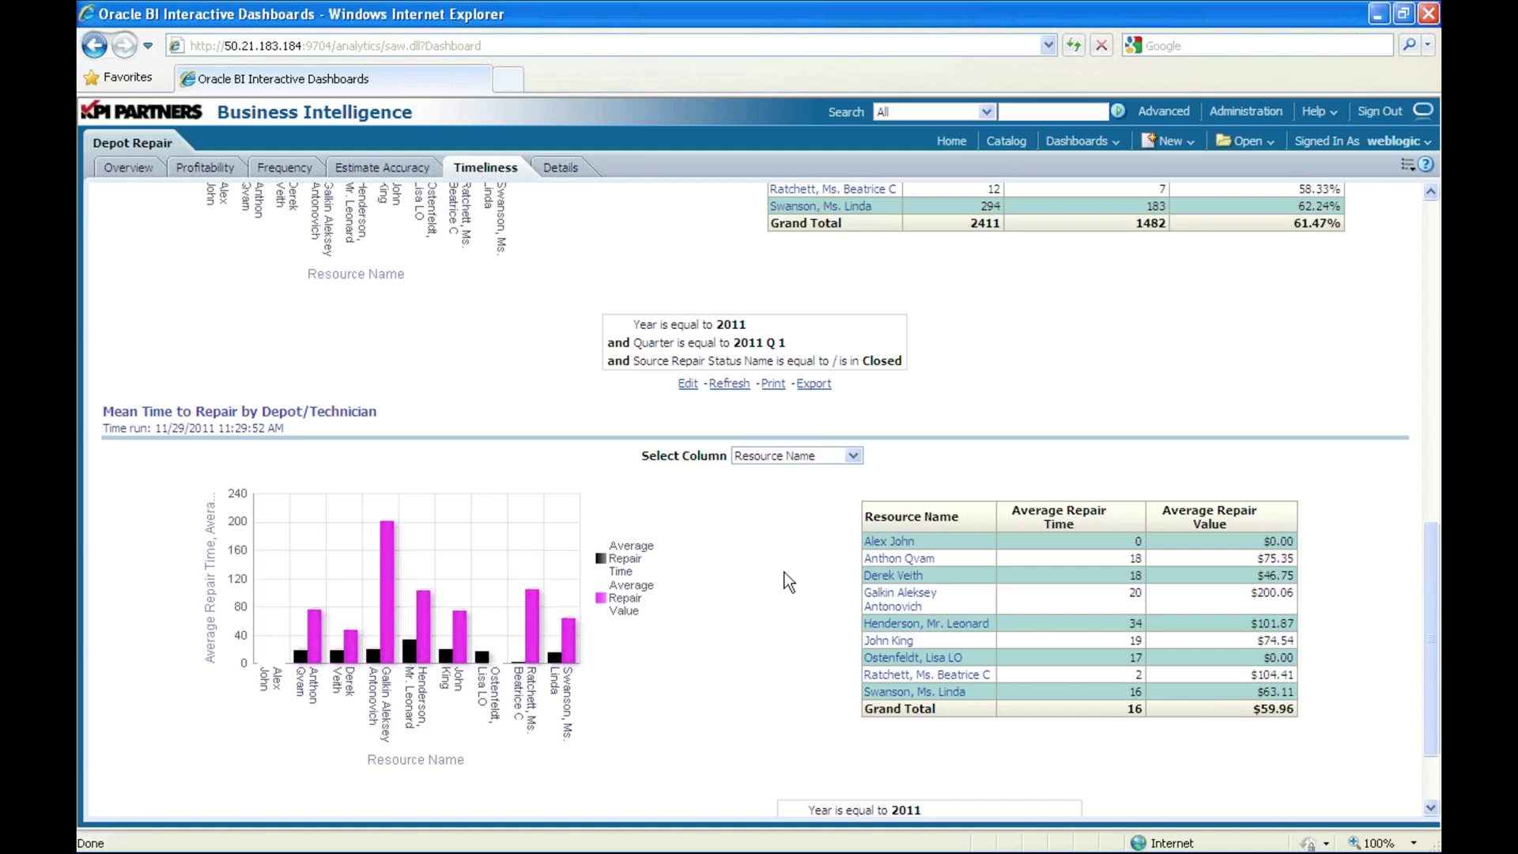
{"action": "left_click", "coordinate": [562, 170]}
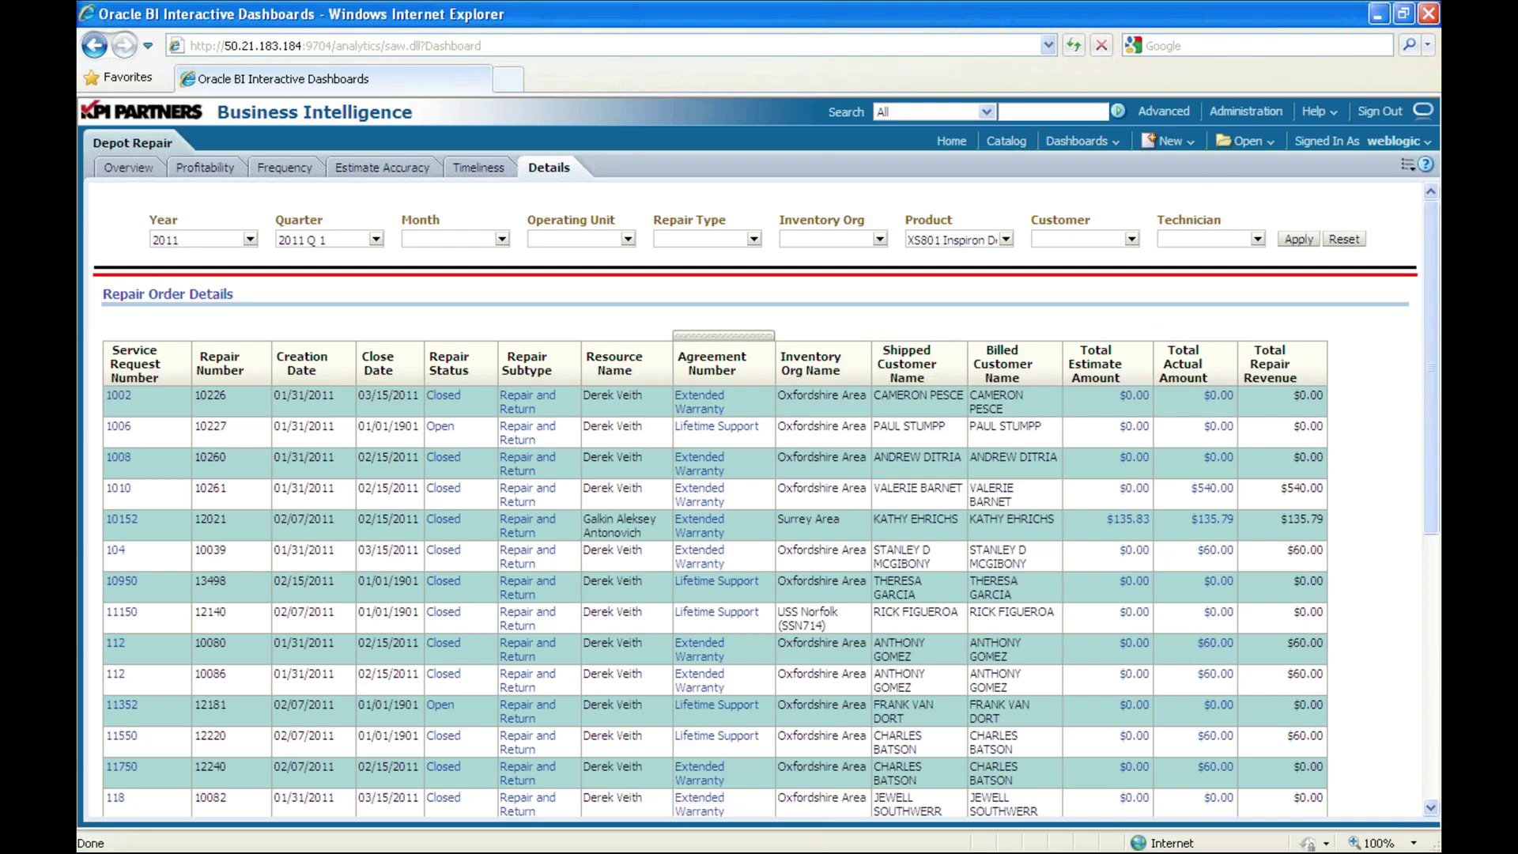
- Return to PowerPoint, present from the Demo slide, and advance to slide 10, Download Info Sheet
{"action": "left_click", "coordinate": [600, 804]}
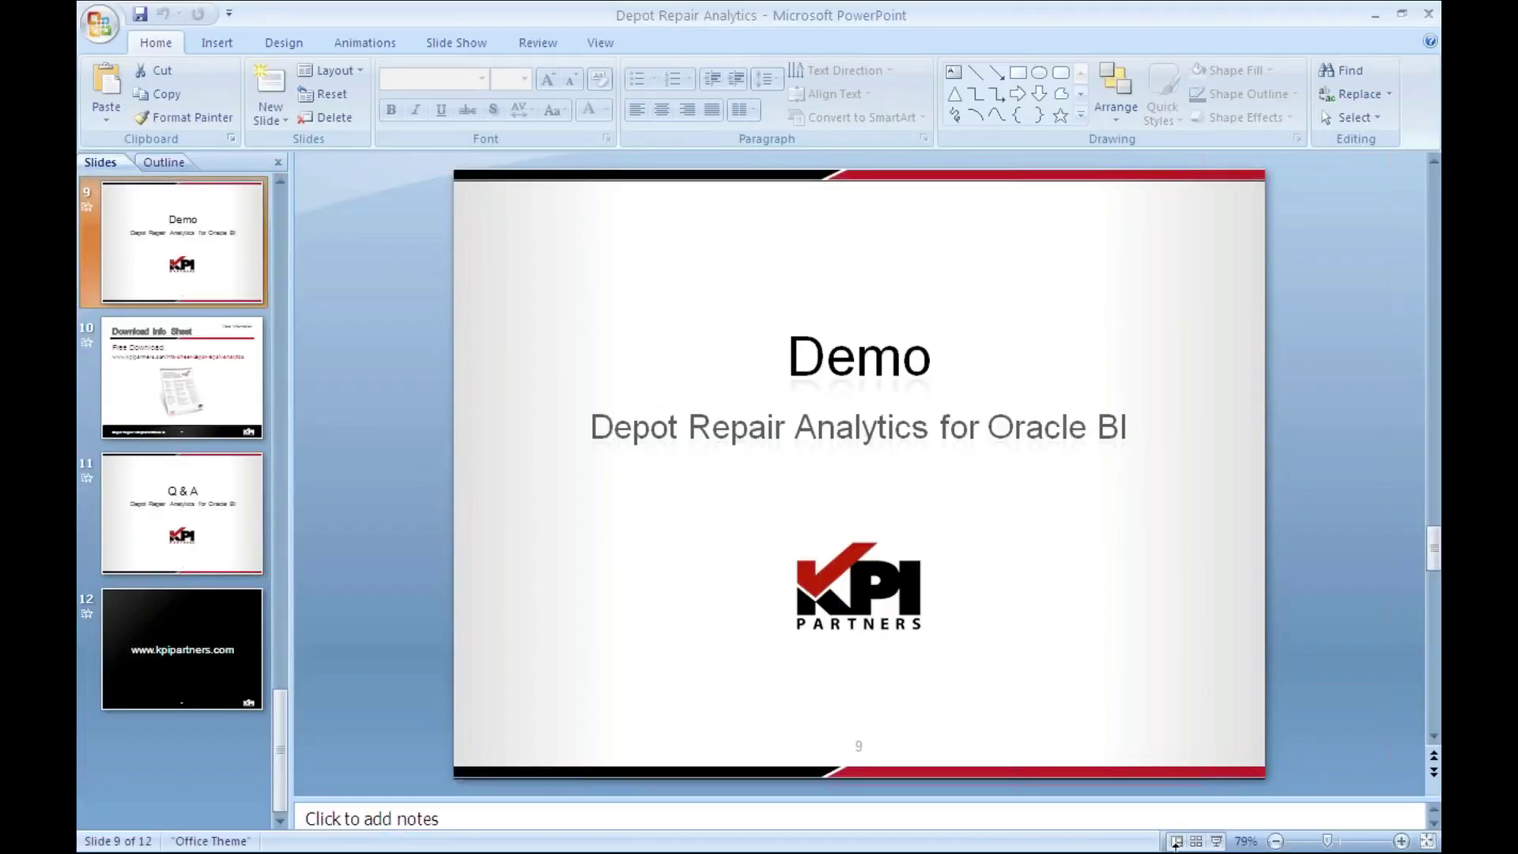
{"action": "left_click", "coordinate": [1216, 840]}
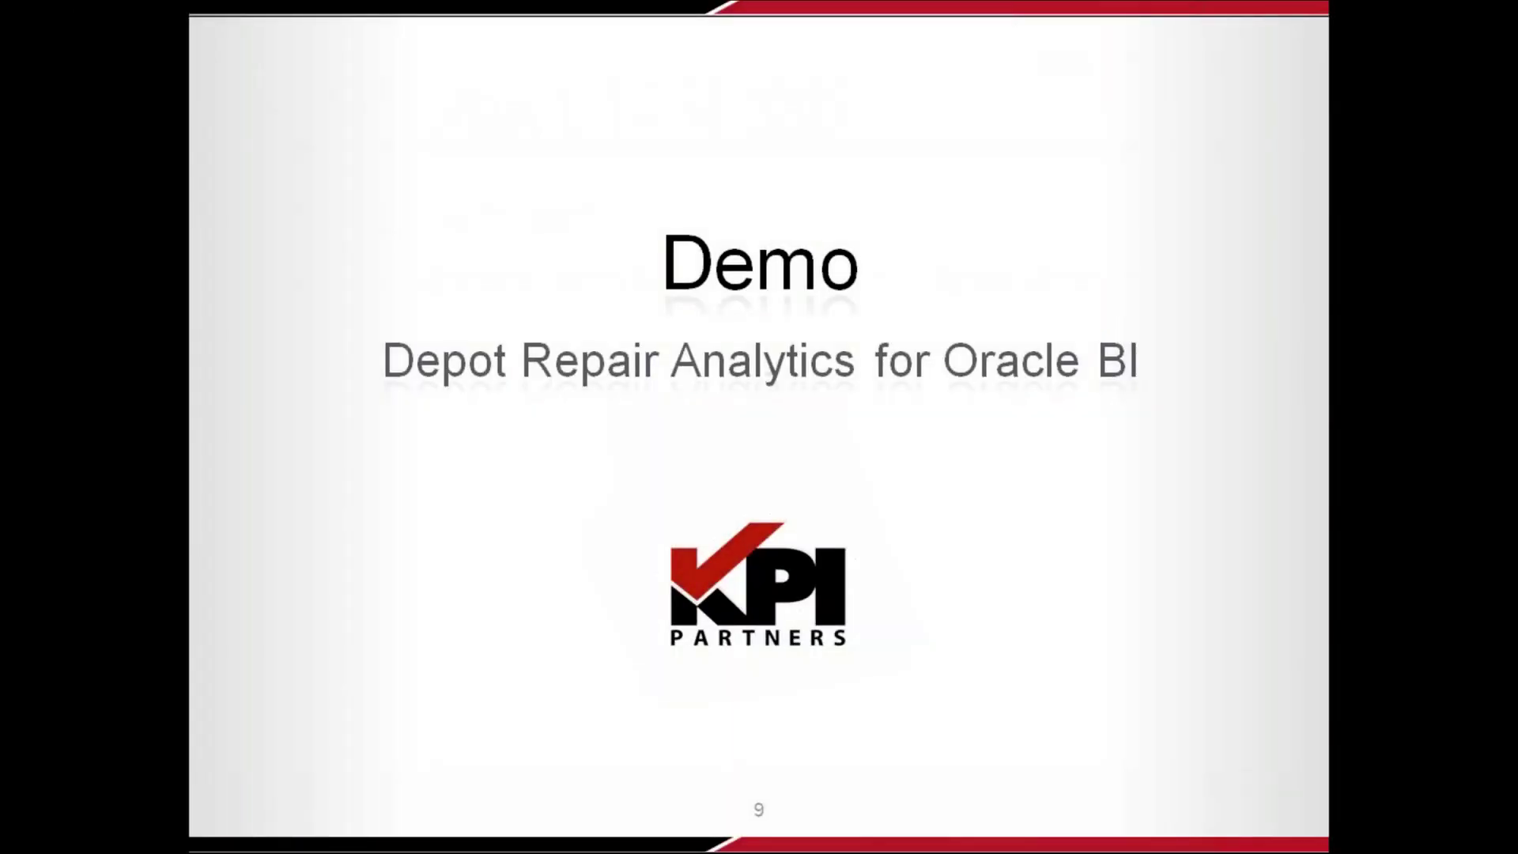
{"action": "key", "text": "Right"}
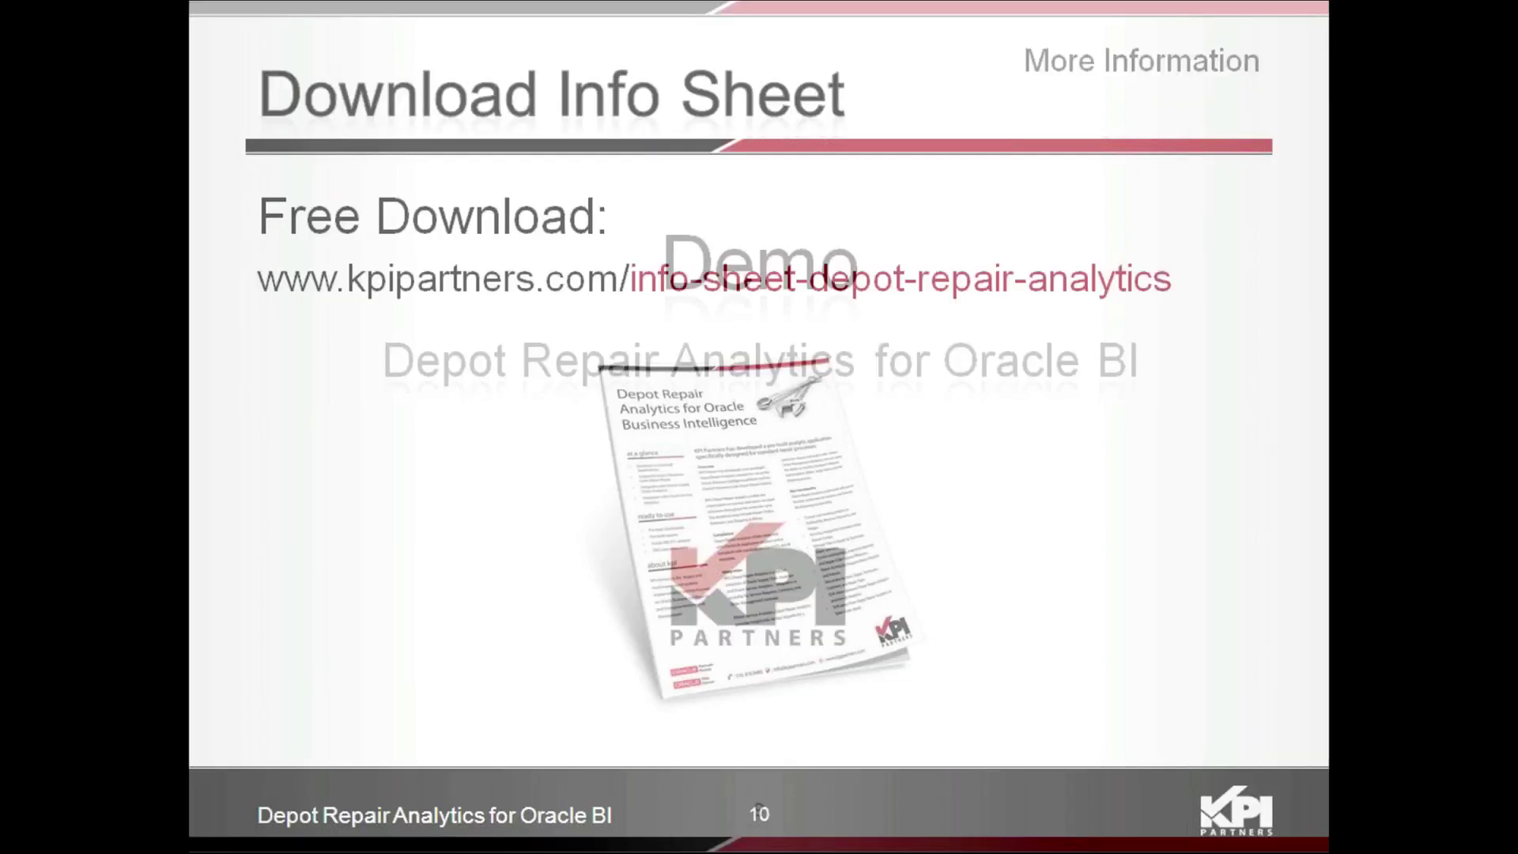